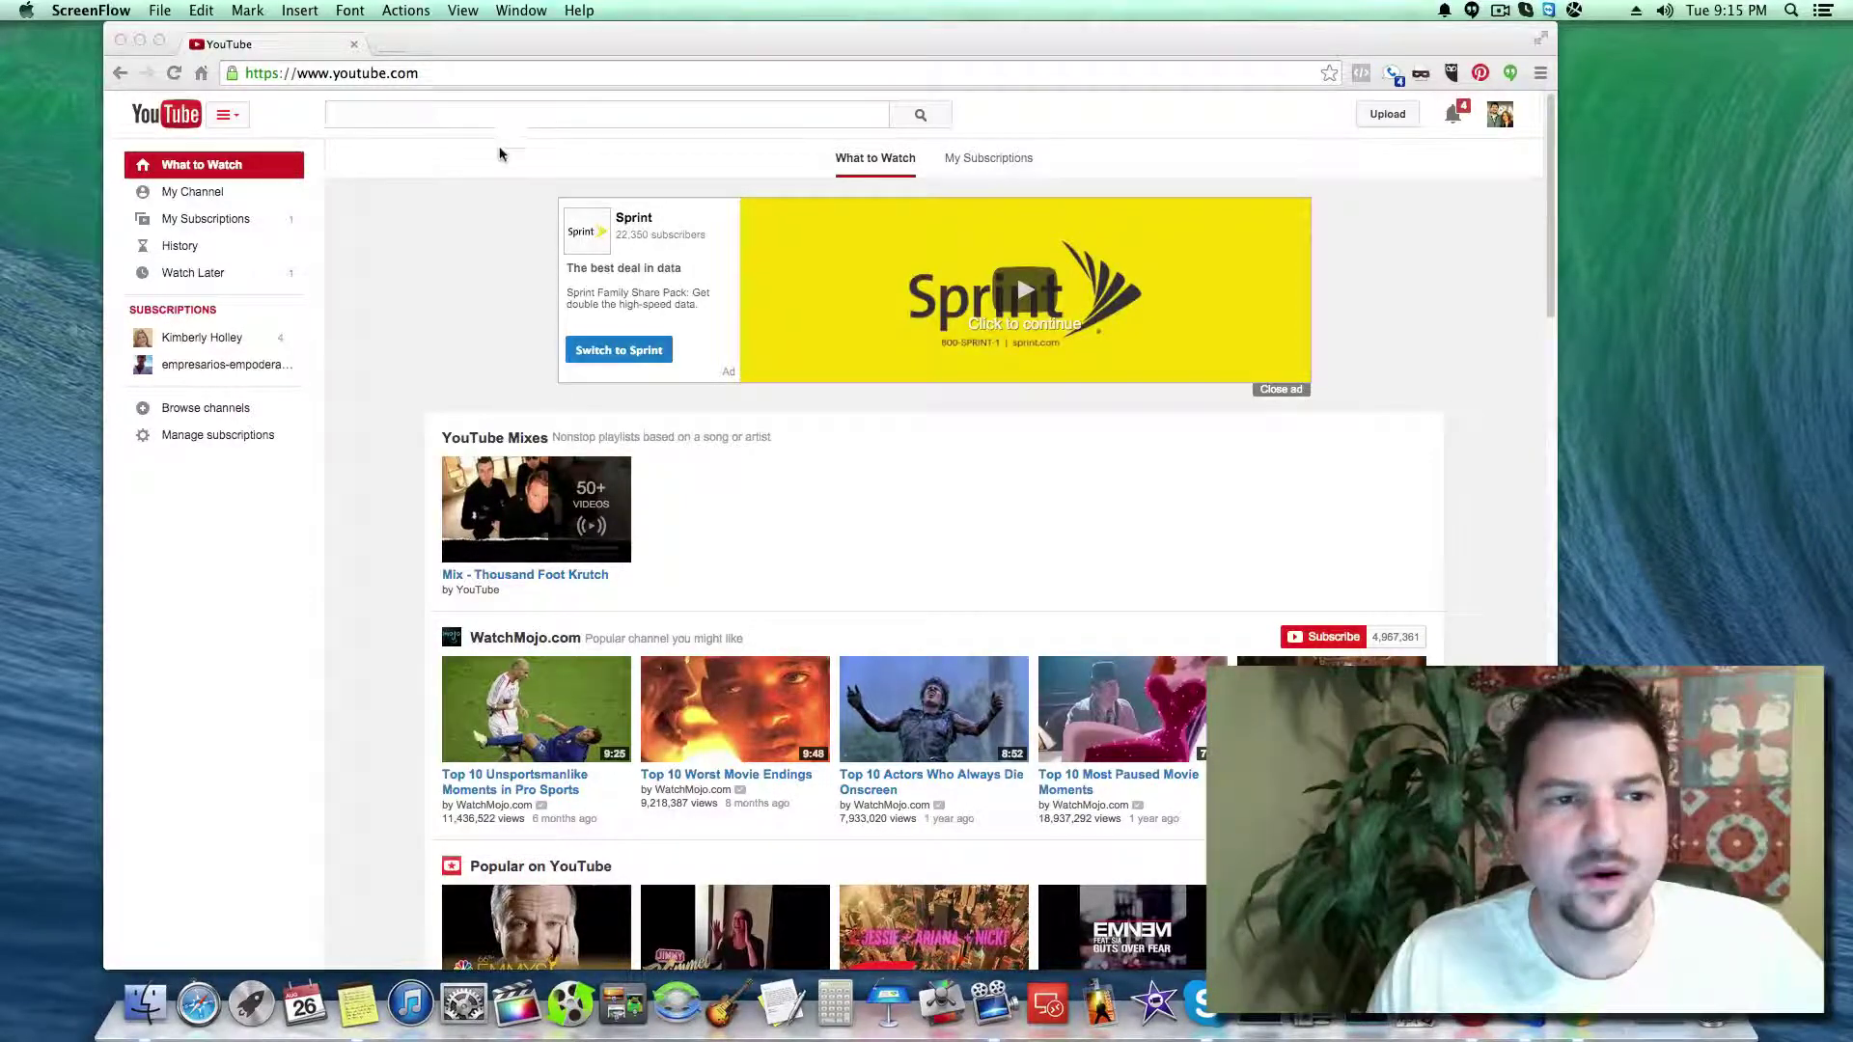
# - Bring the browser forward and show your YouTube channel's uploaded videos
pyautogui.click(496, 112)
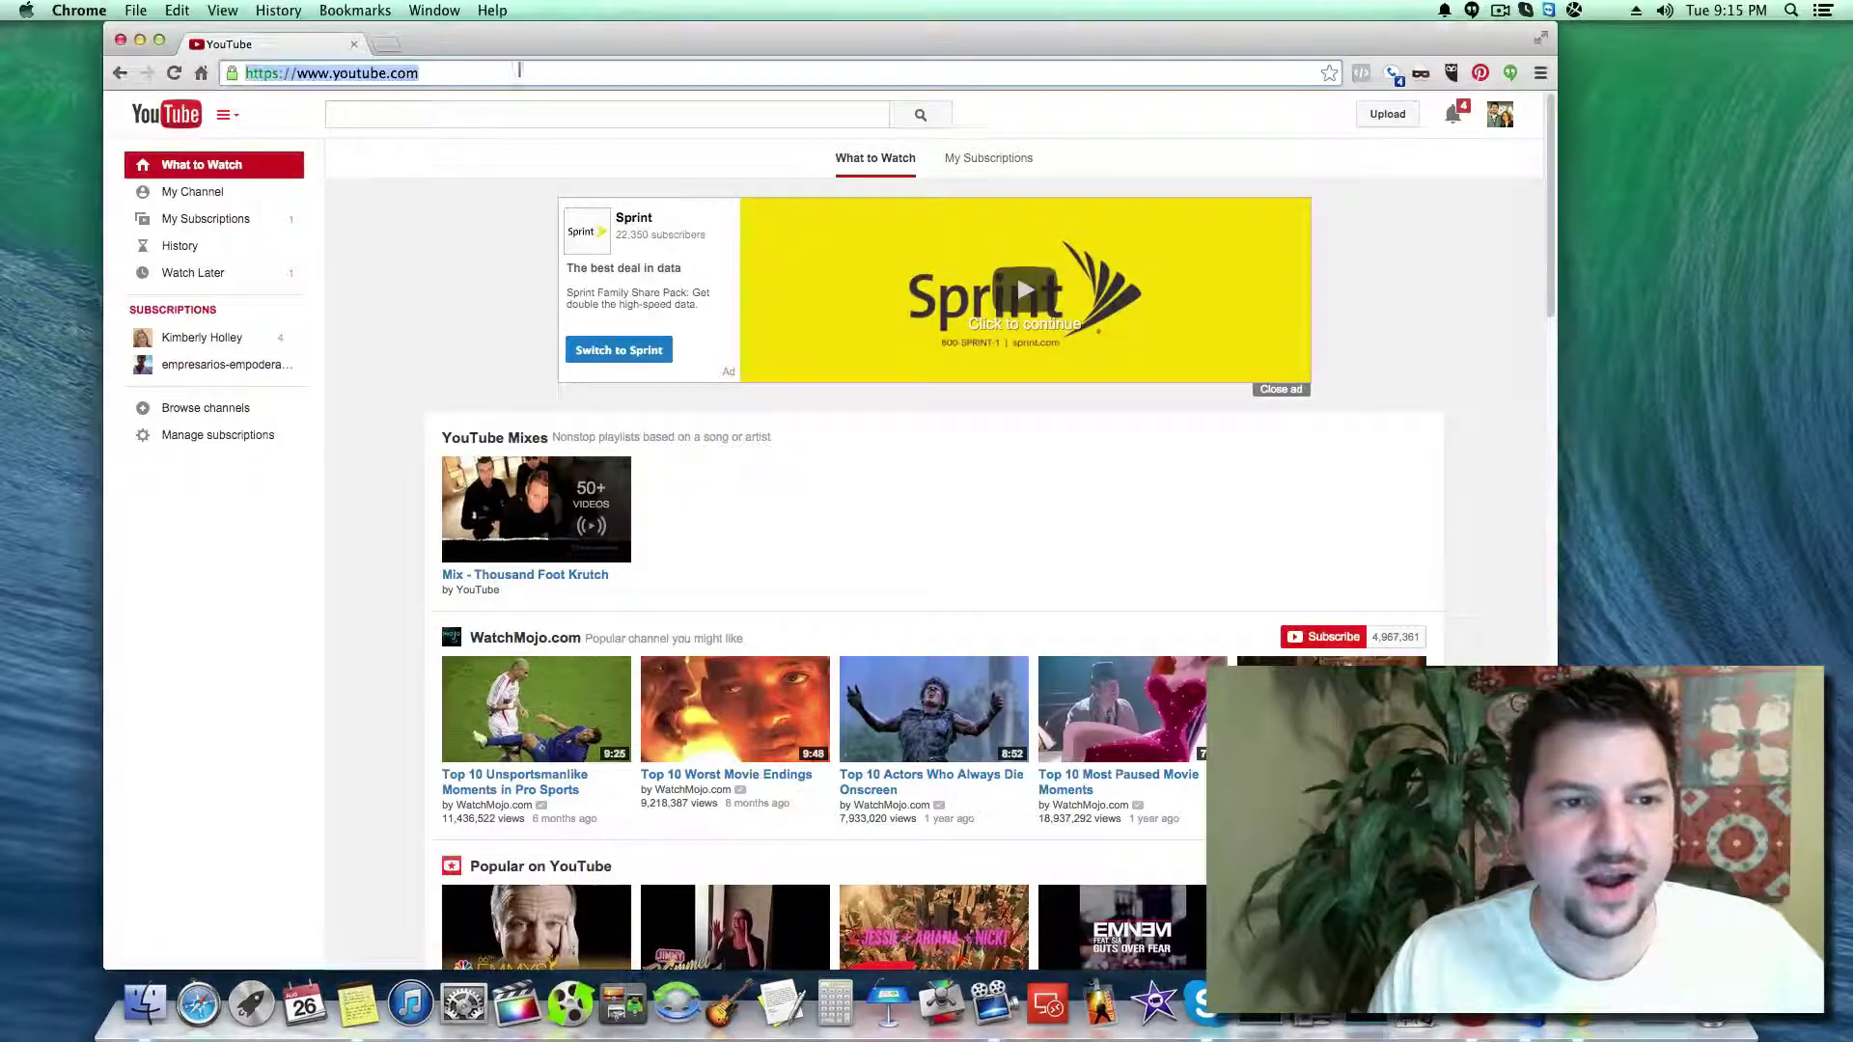
pyautogui.click(496, 112)
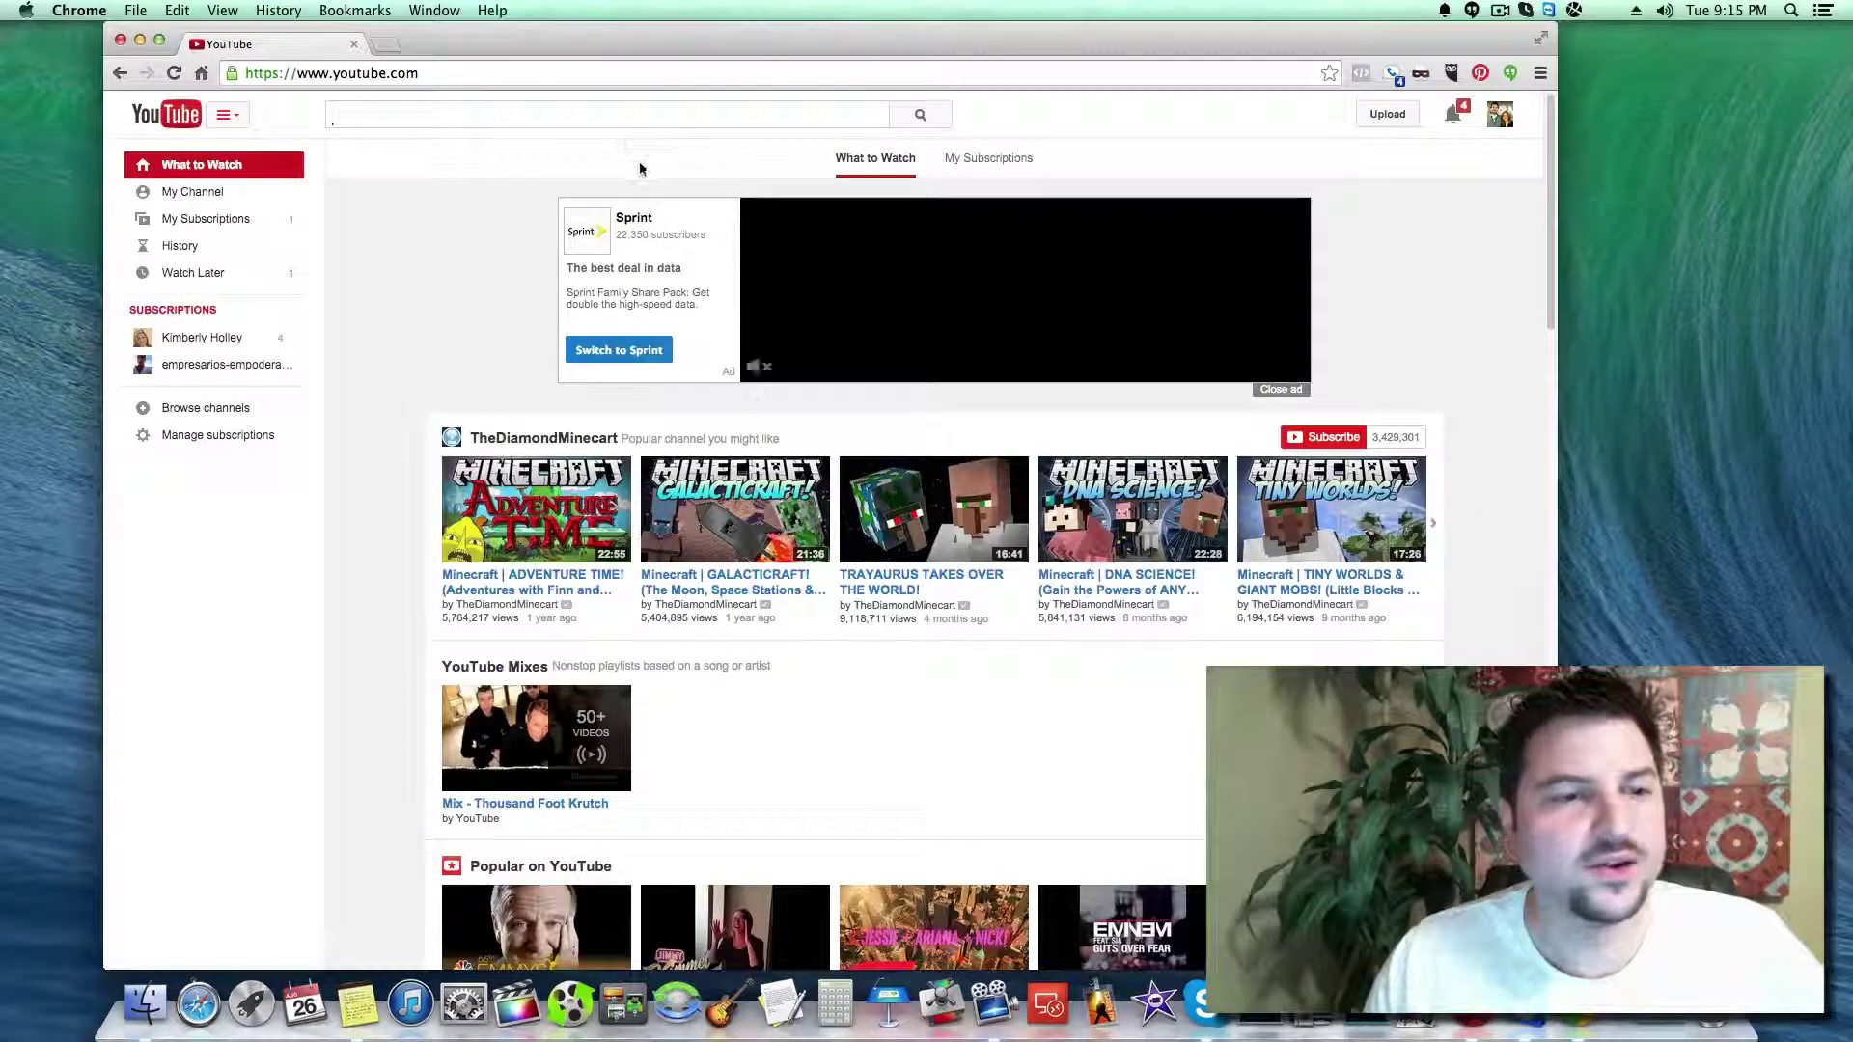
pyautogui.click(191, 193)
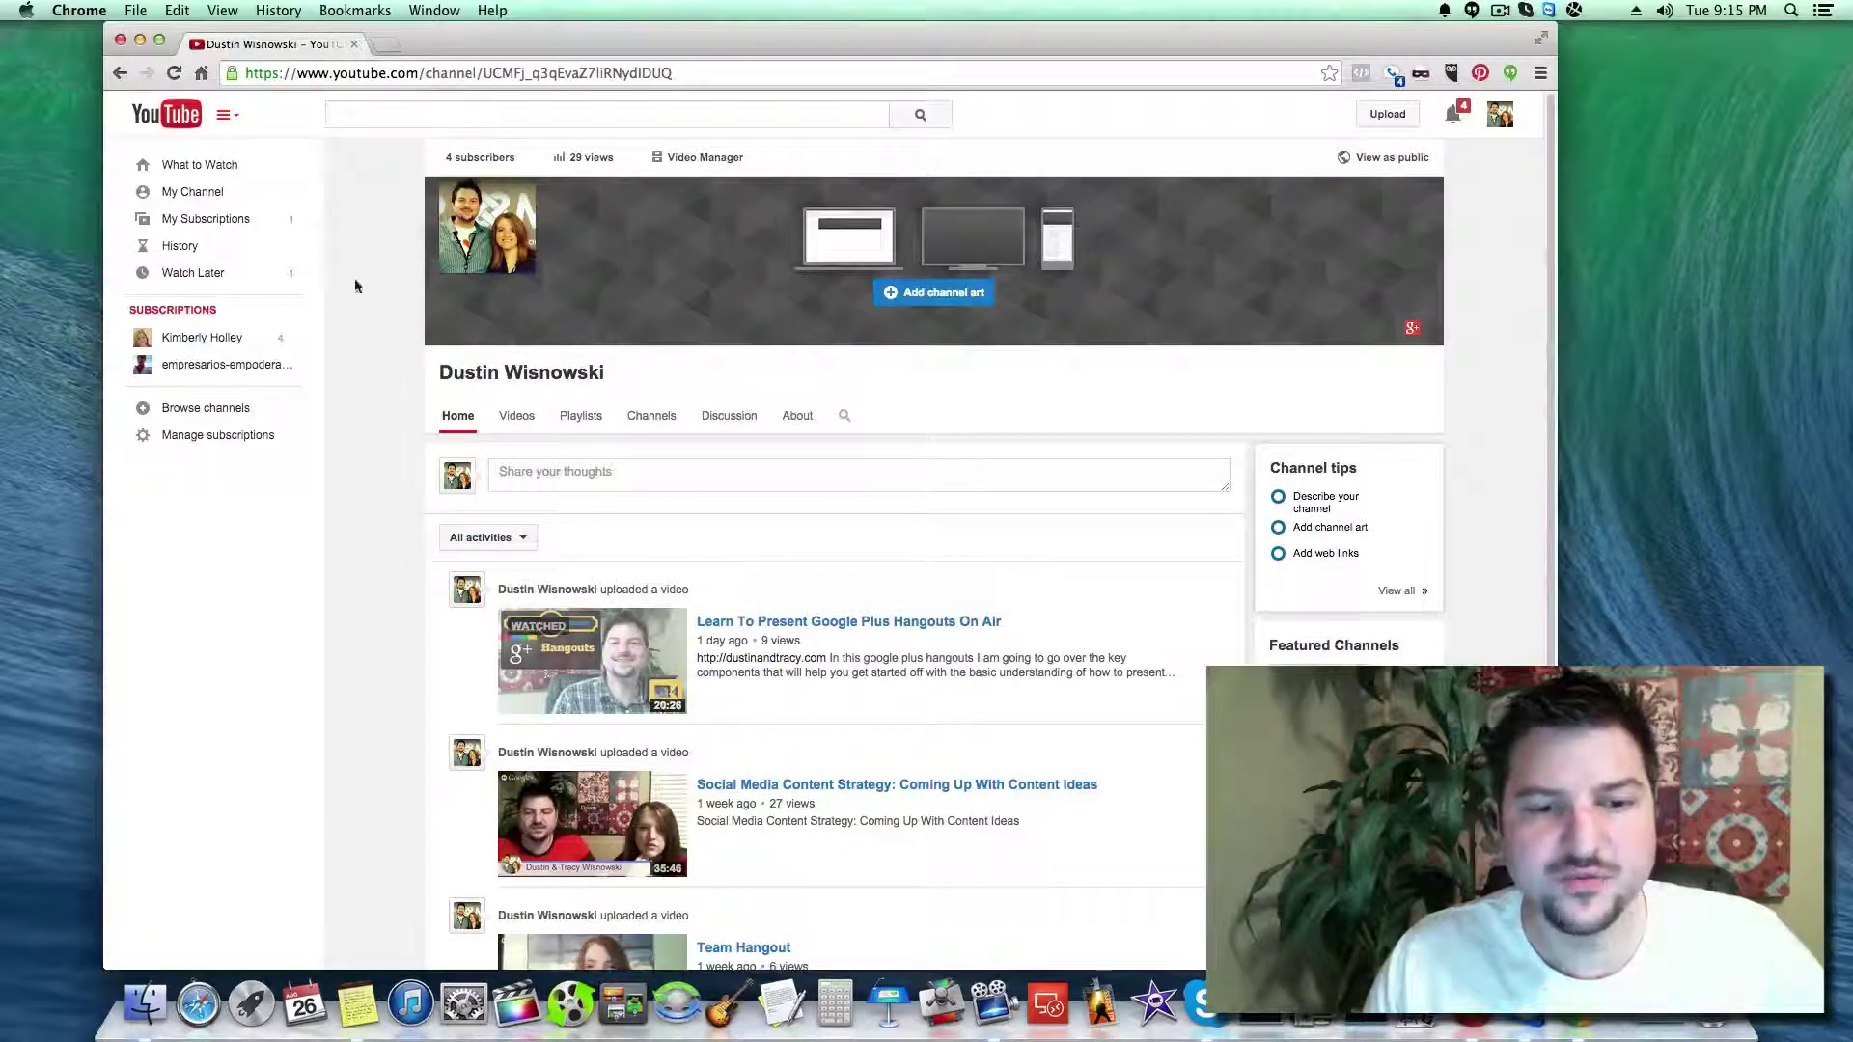
pyautogui.click(518, 416)
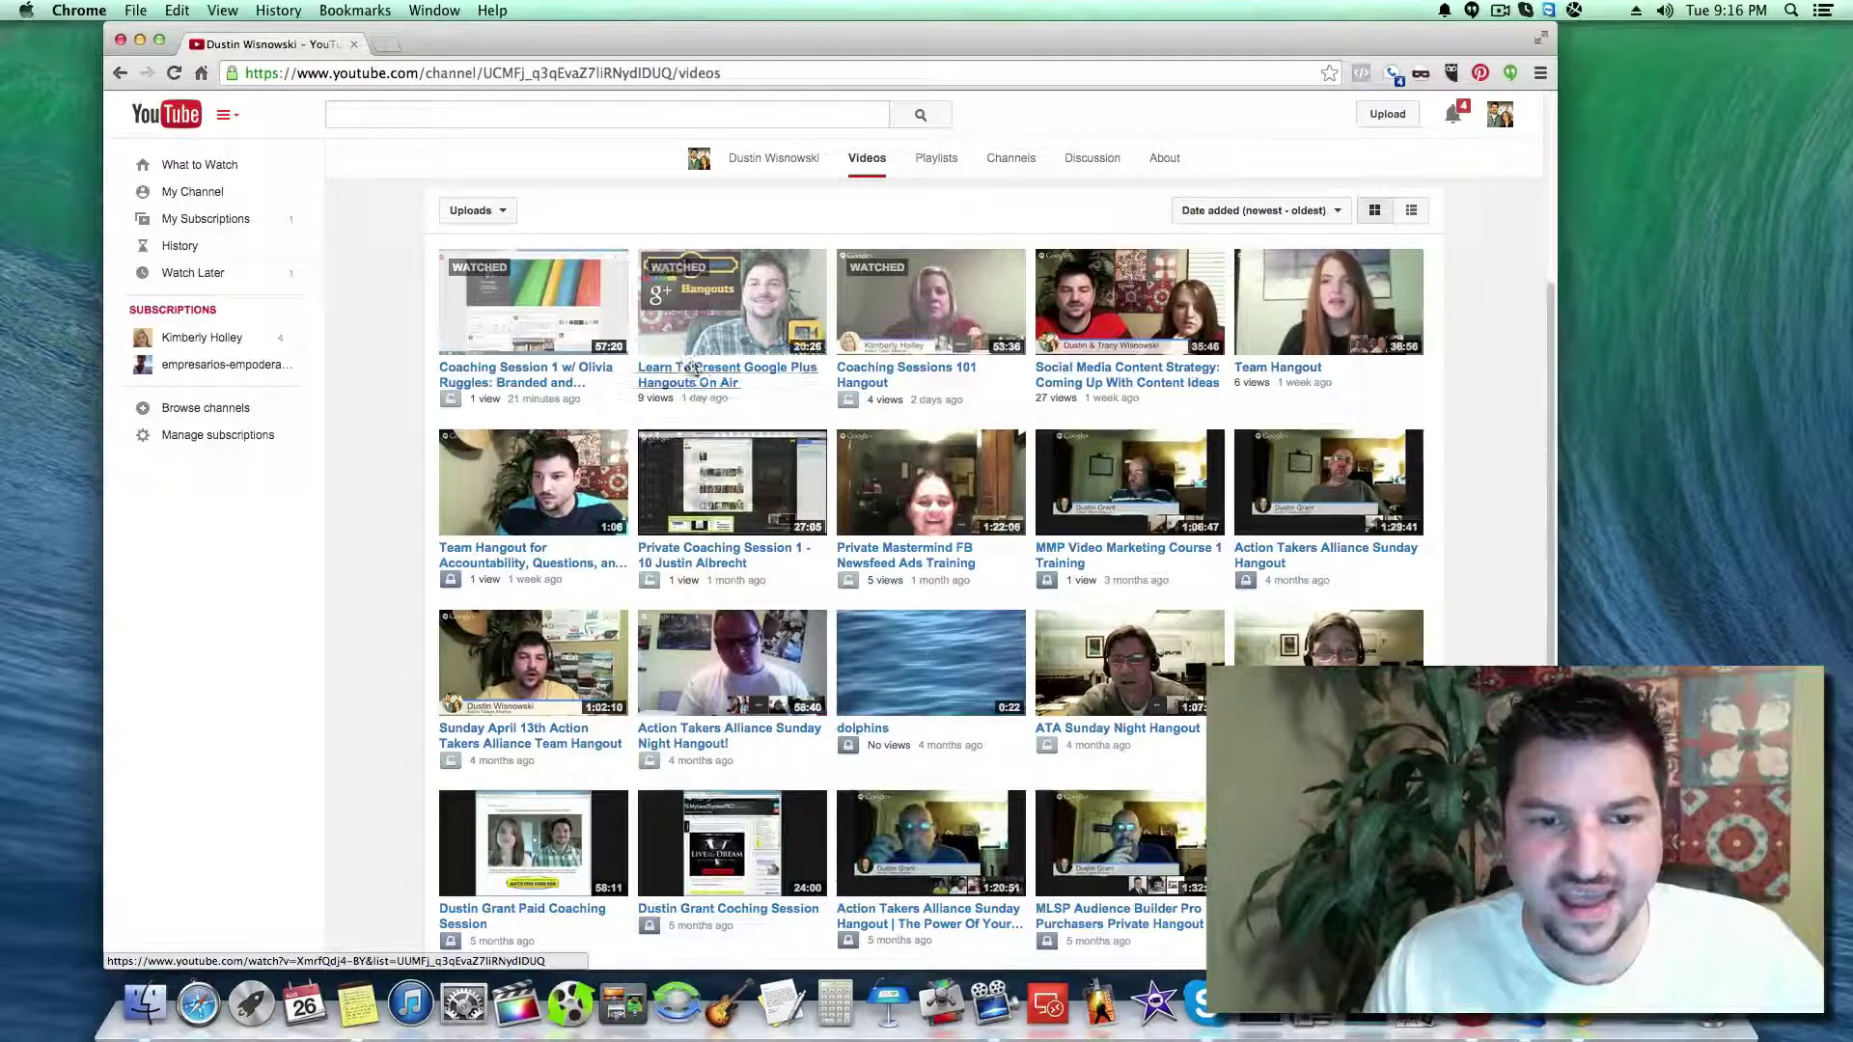
# - Open 'Learn To Present Google Plus Hangouts On Air' and pause its playback
pyautogui.click(693, 368)
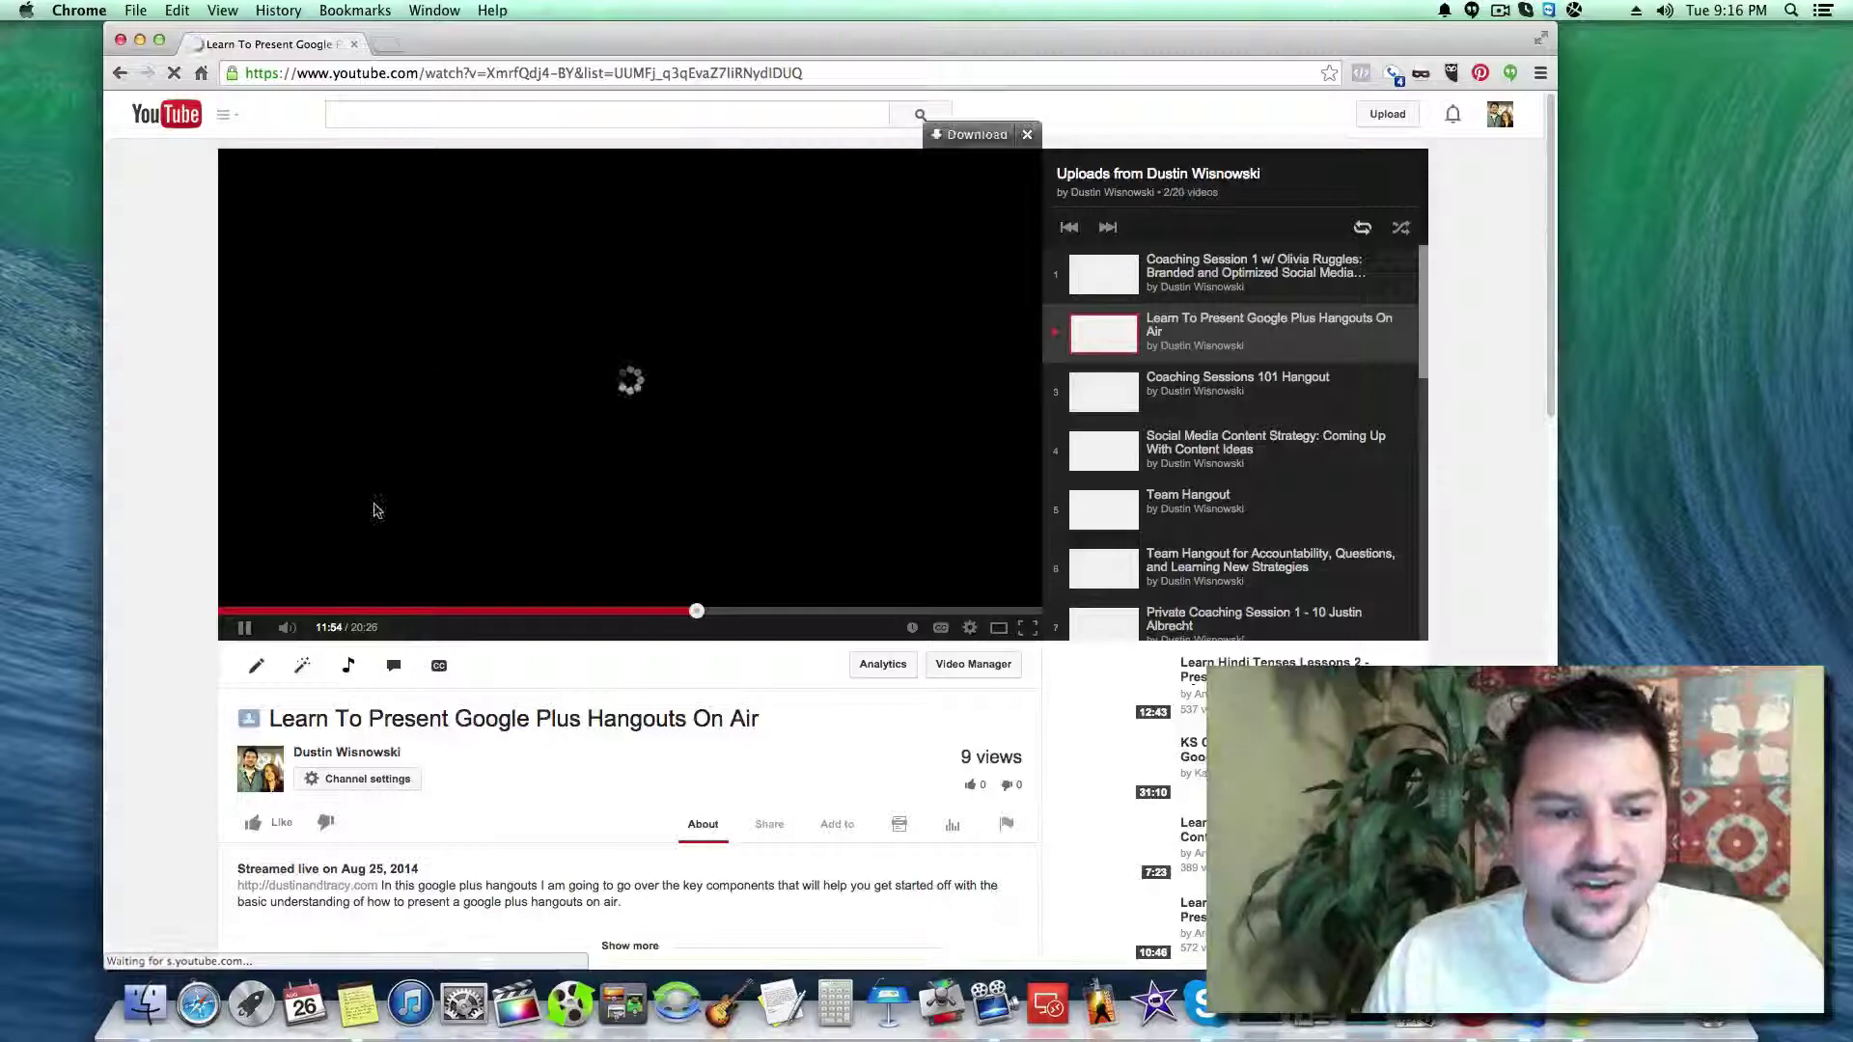
pyautogui.click(571, 279)
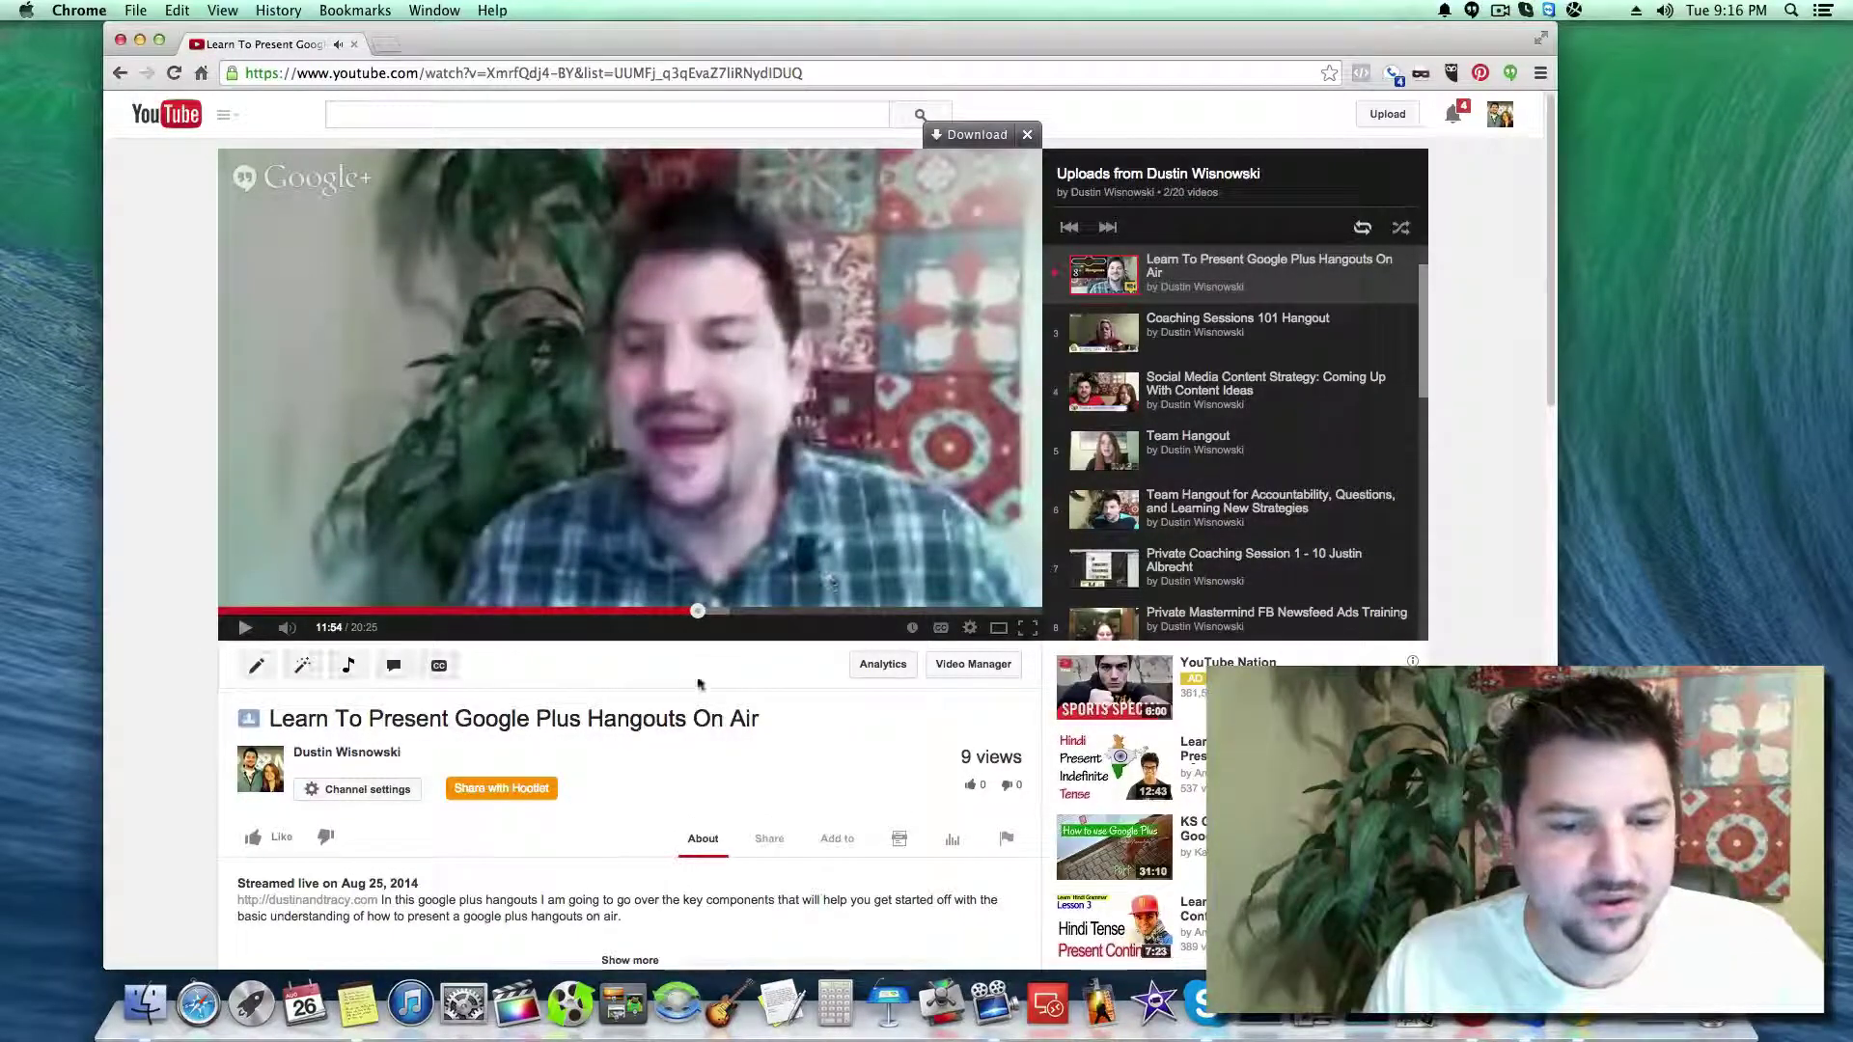
pyautogui.rightClick(526, 676)
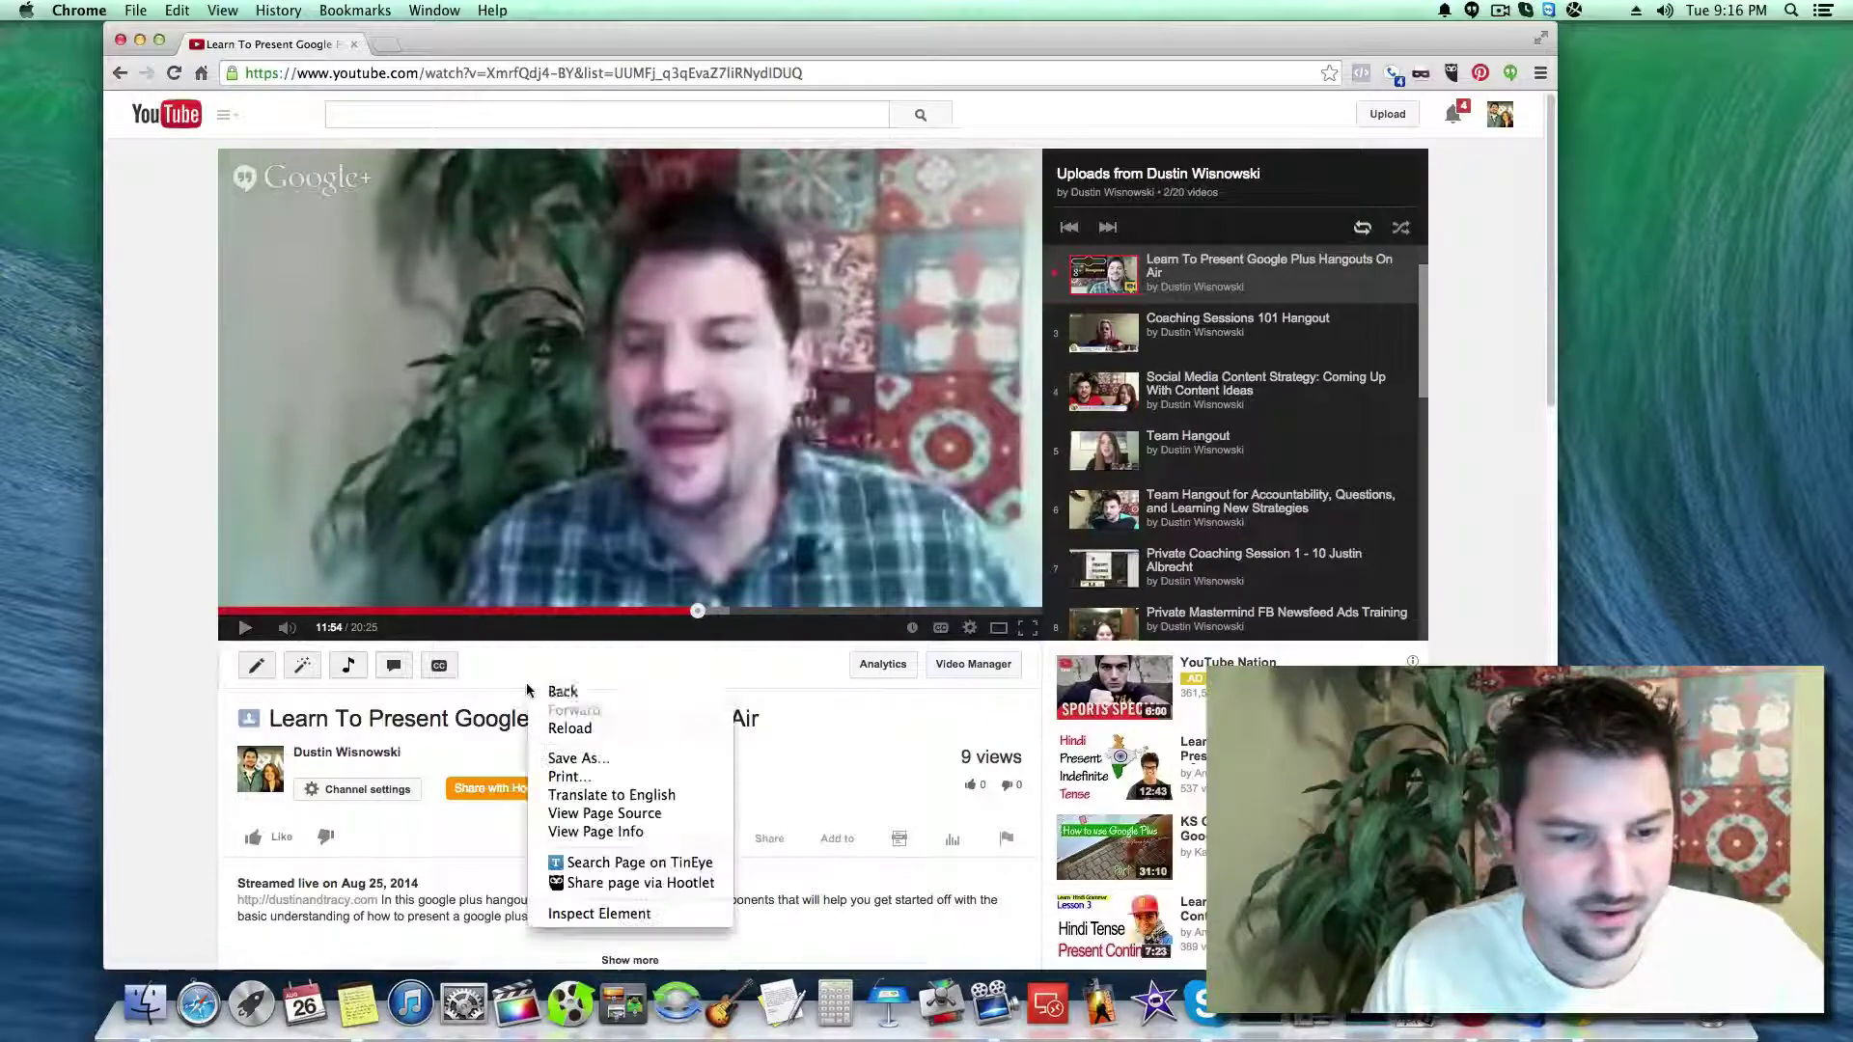
pyautogui.press('Escape')
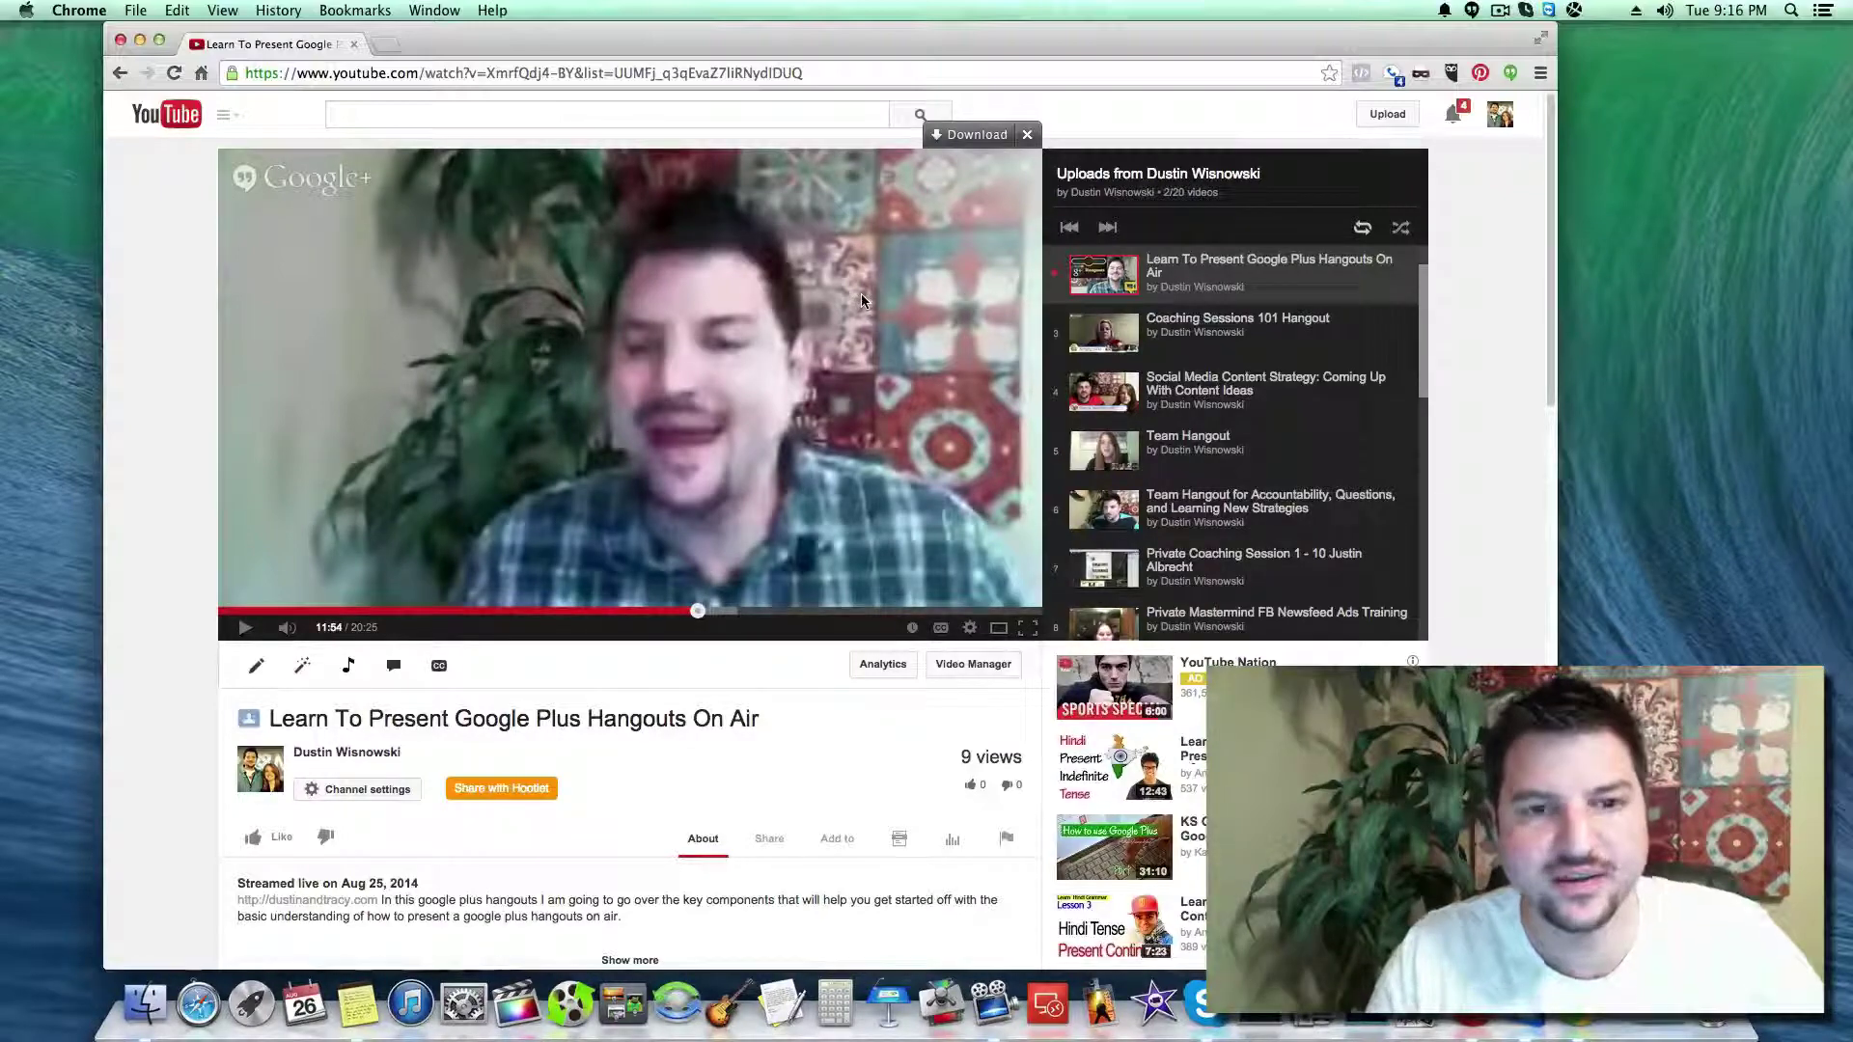
# - In Video Manager, download the Hangouts On Air video as MP4 from its Edit dropdown
pyautogui.click(968, 668)
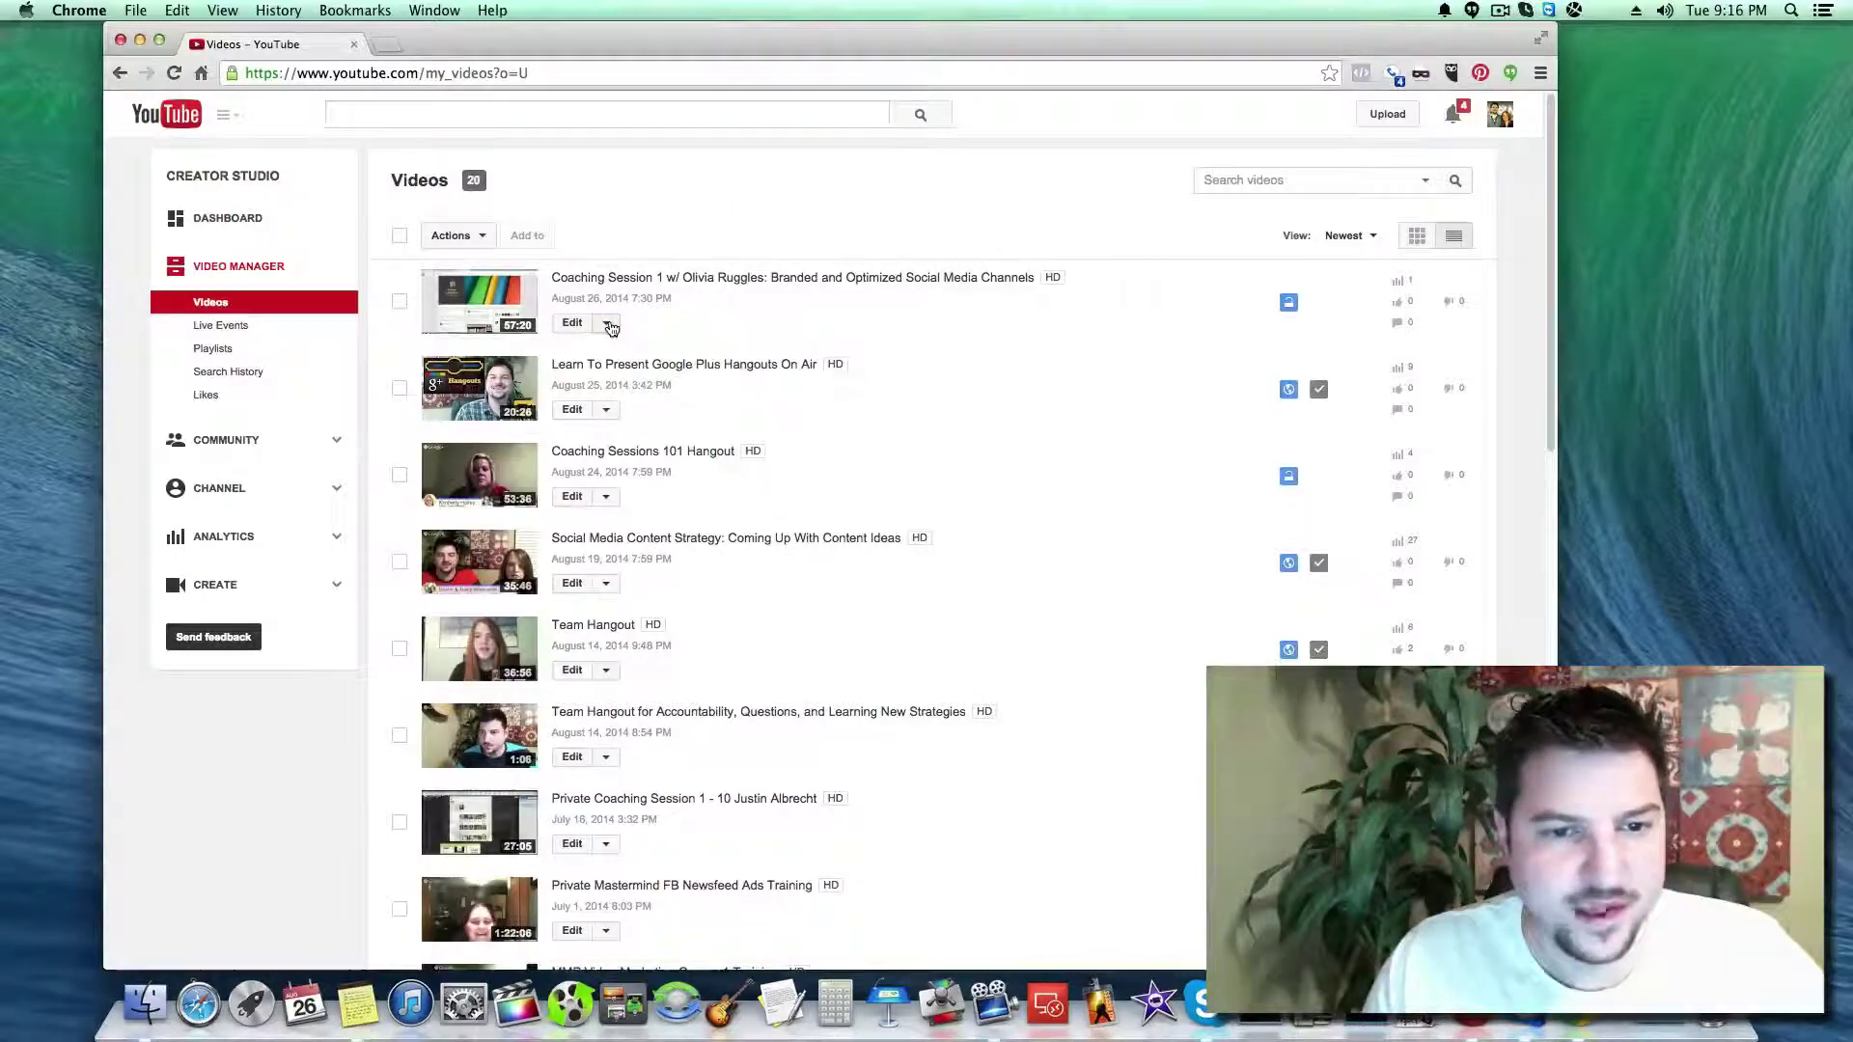
pyautogui.click(607, 411)
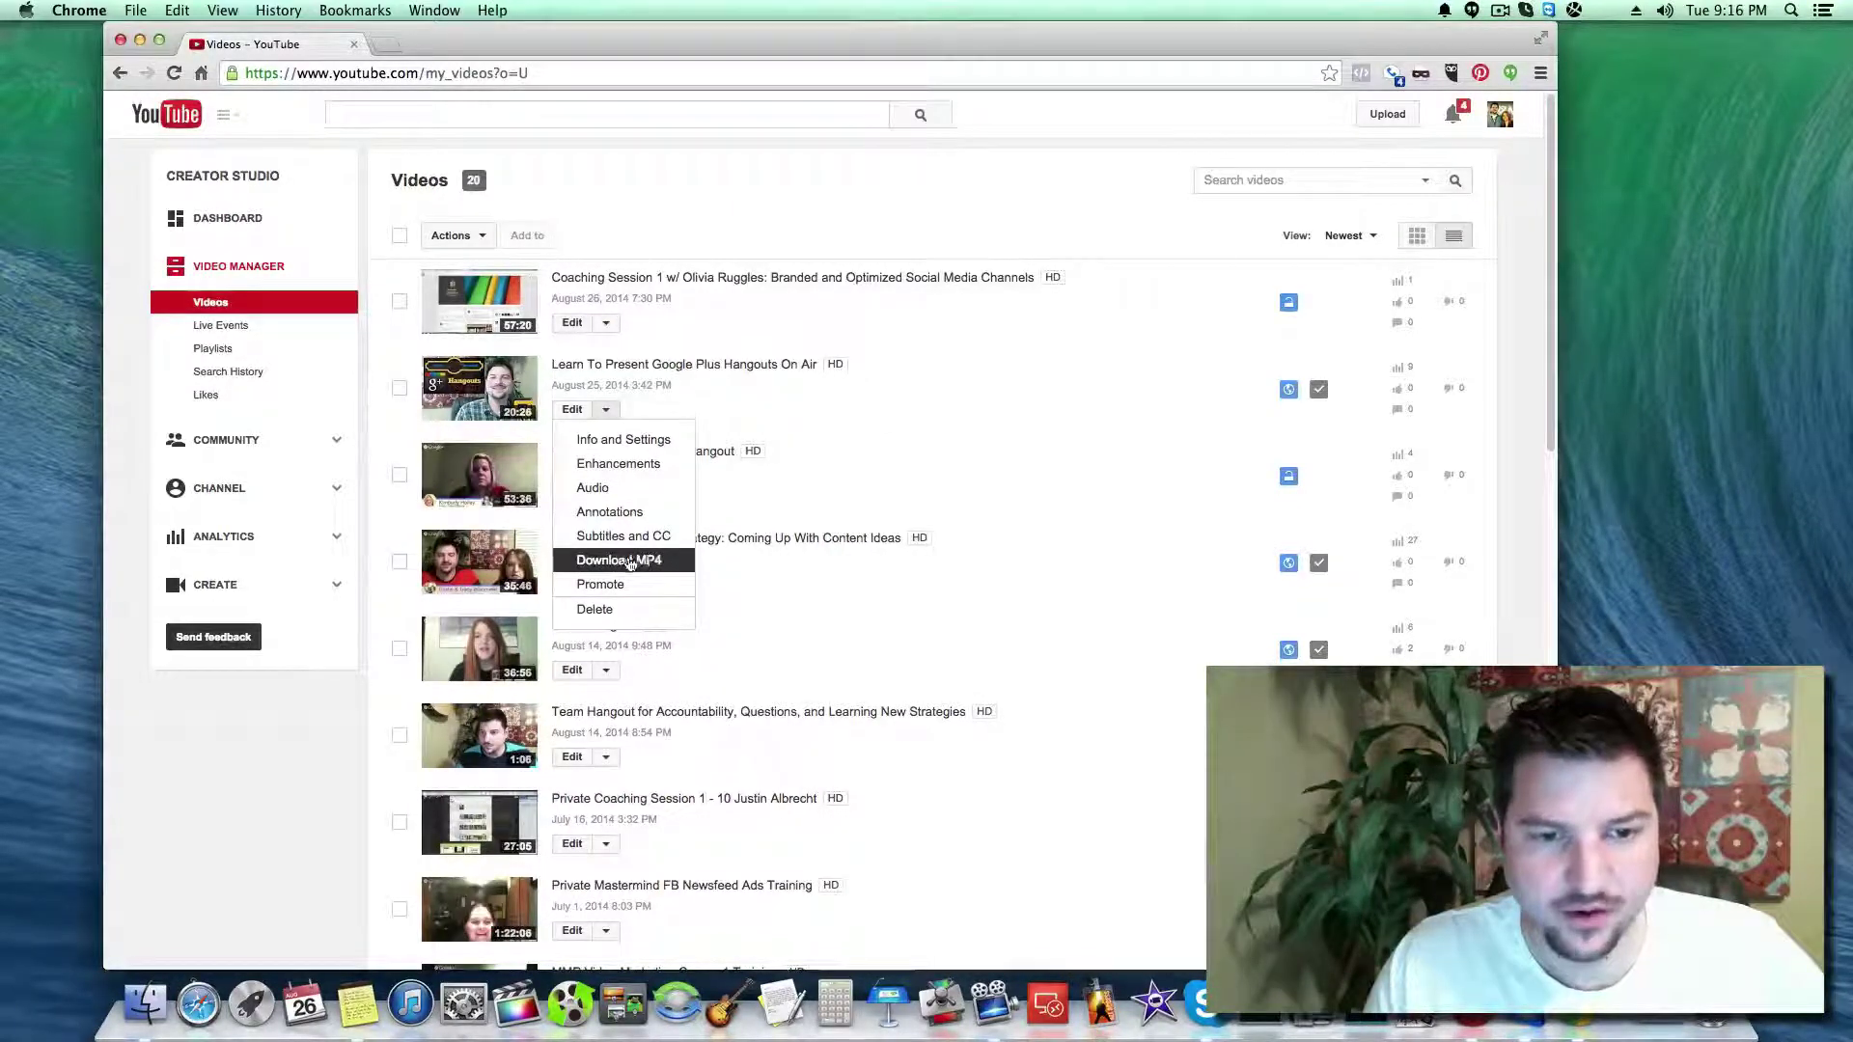
pyautogui.click(932, 449)
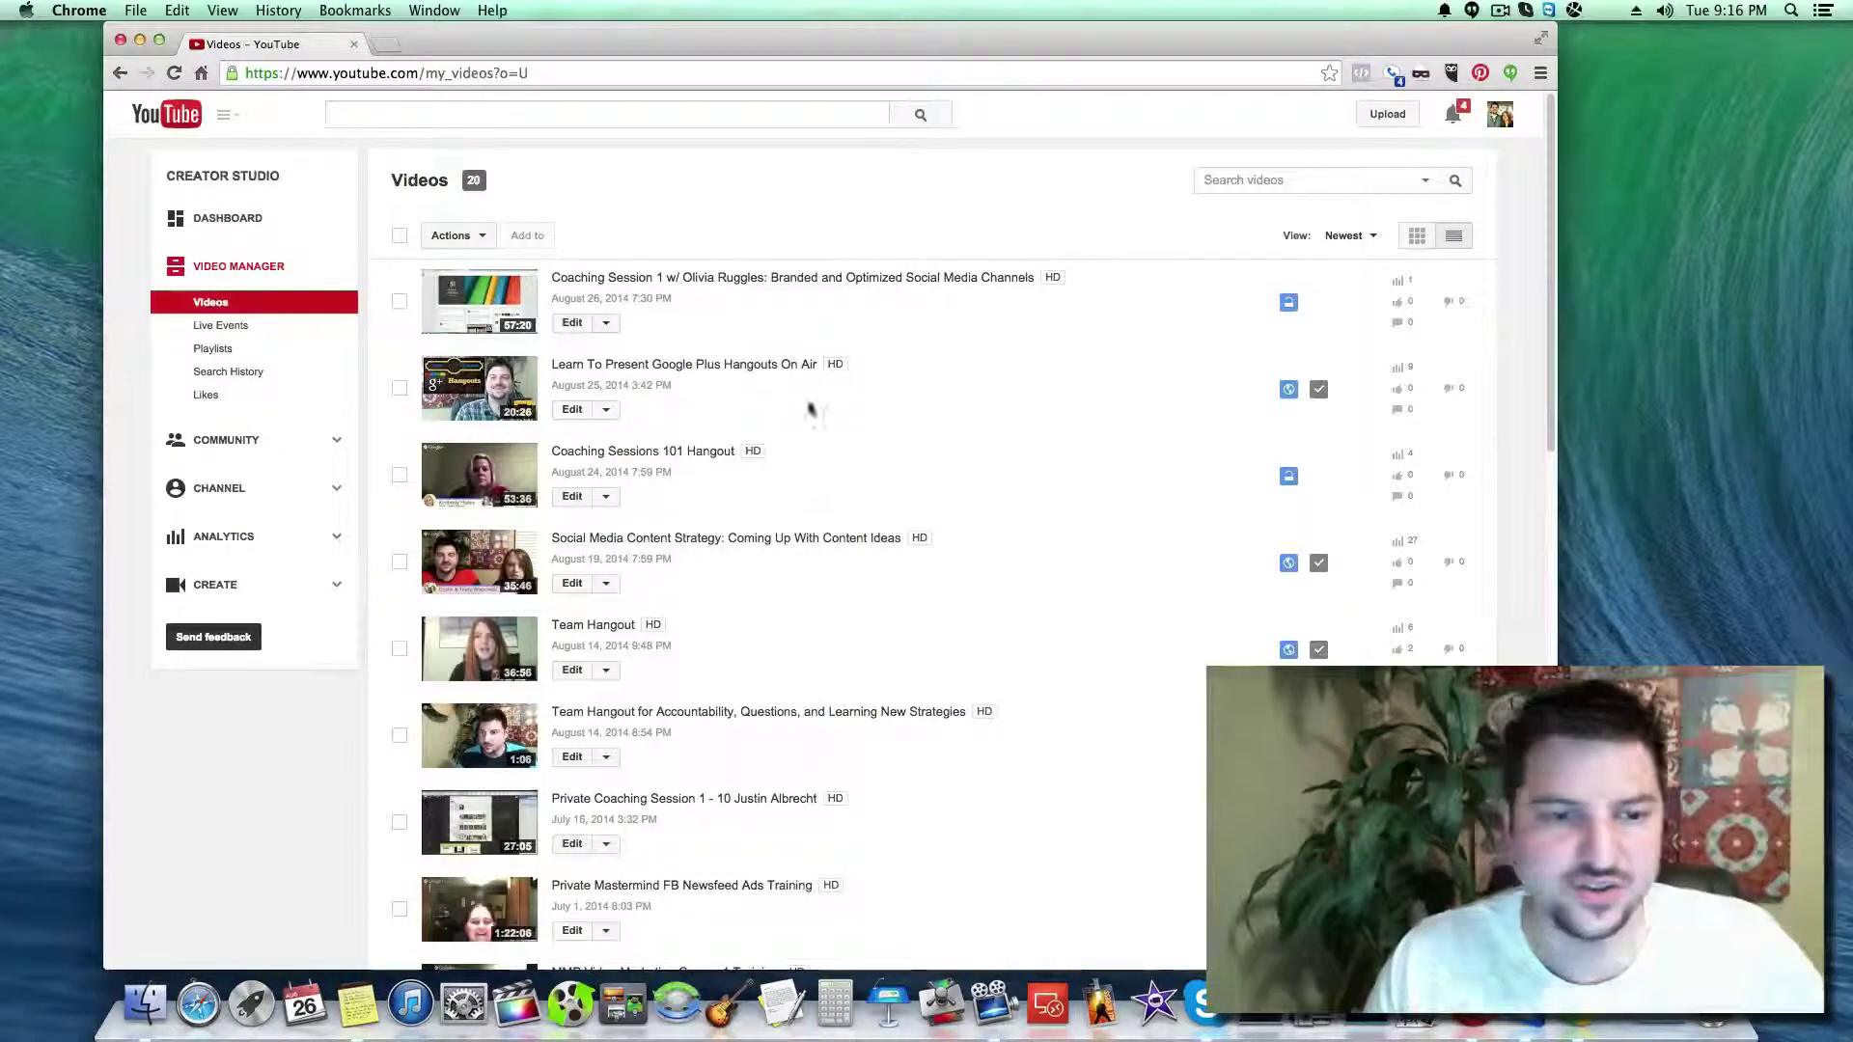
pyautogui.click(604, 415)
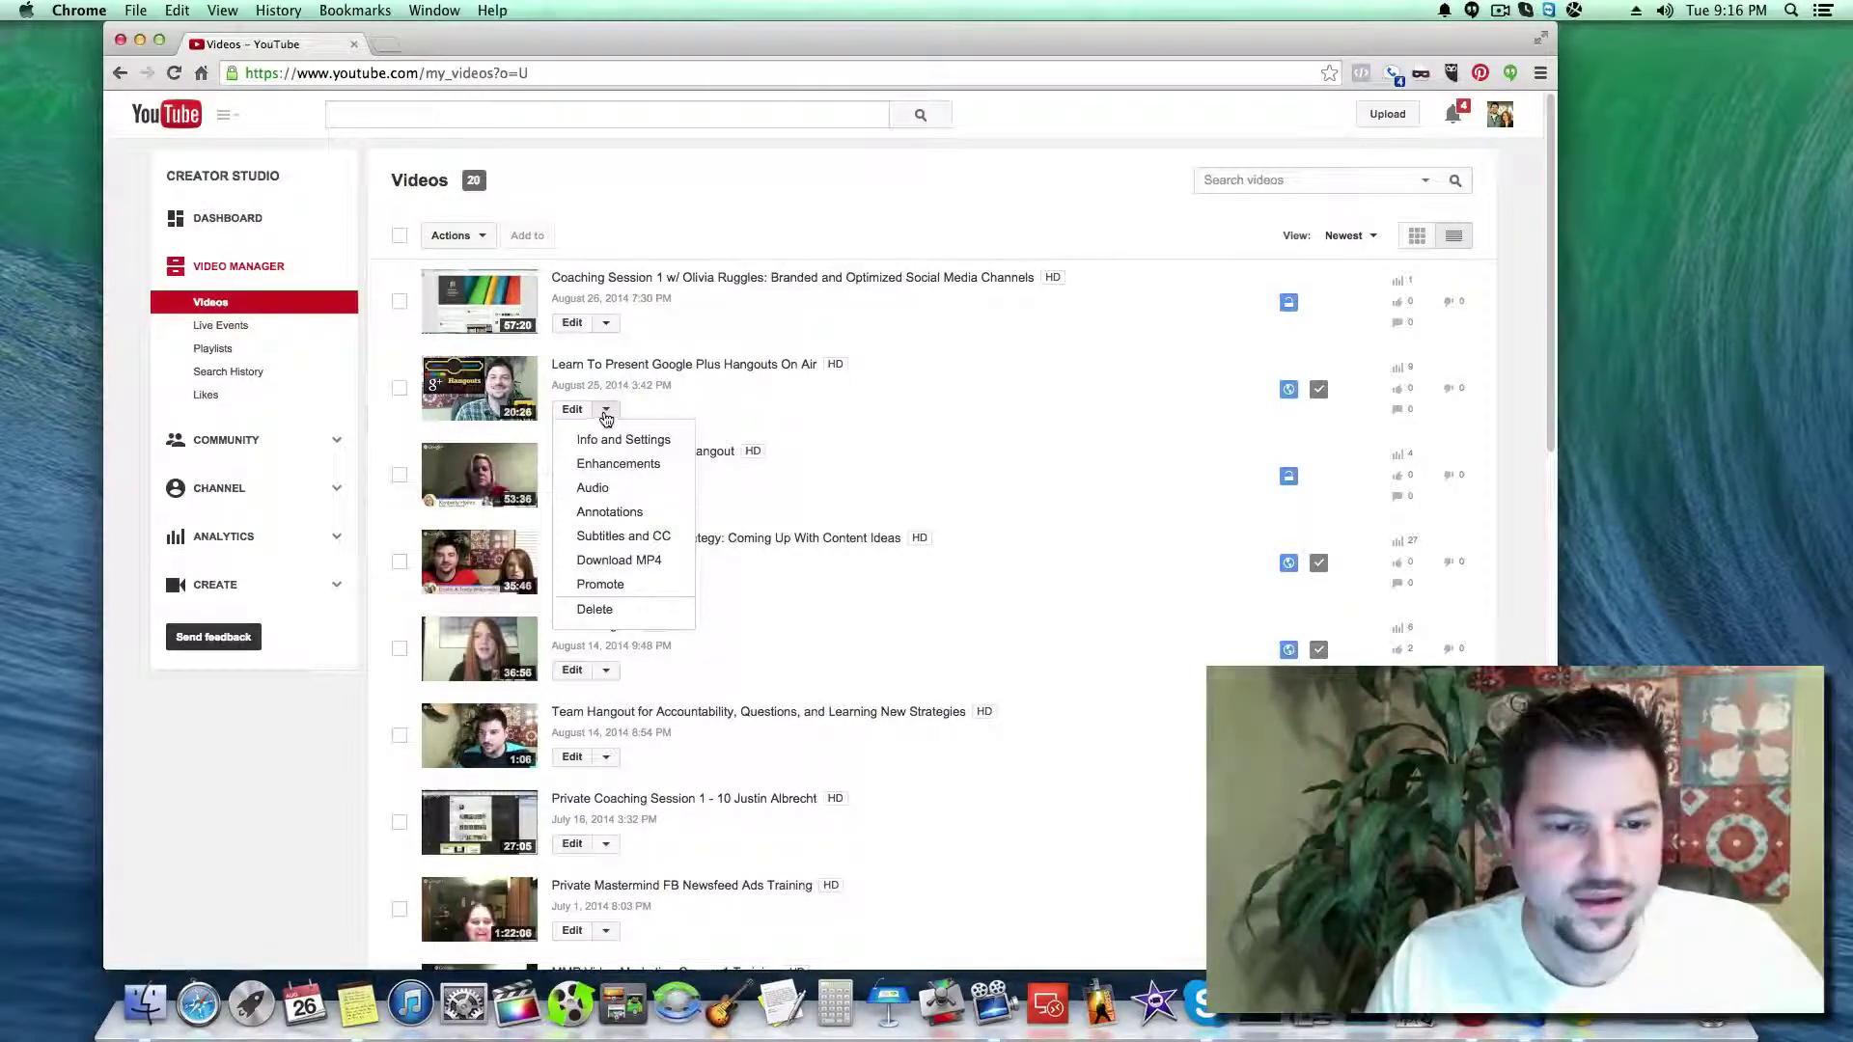
pyautogui.click(611, 569)
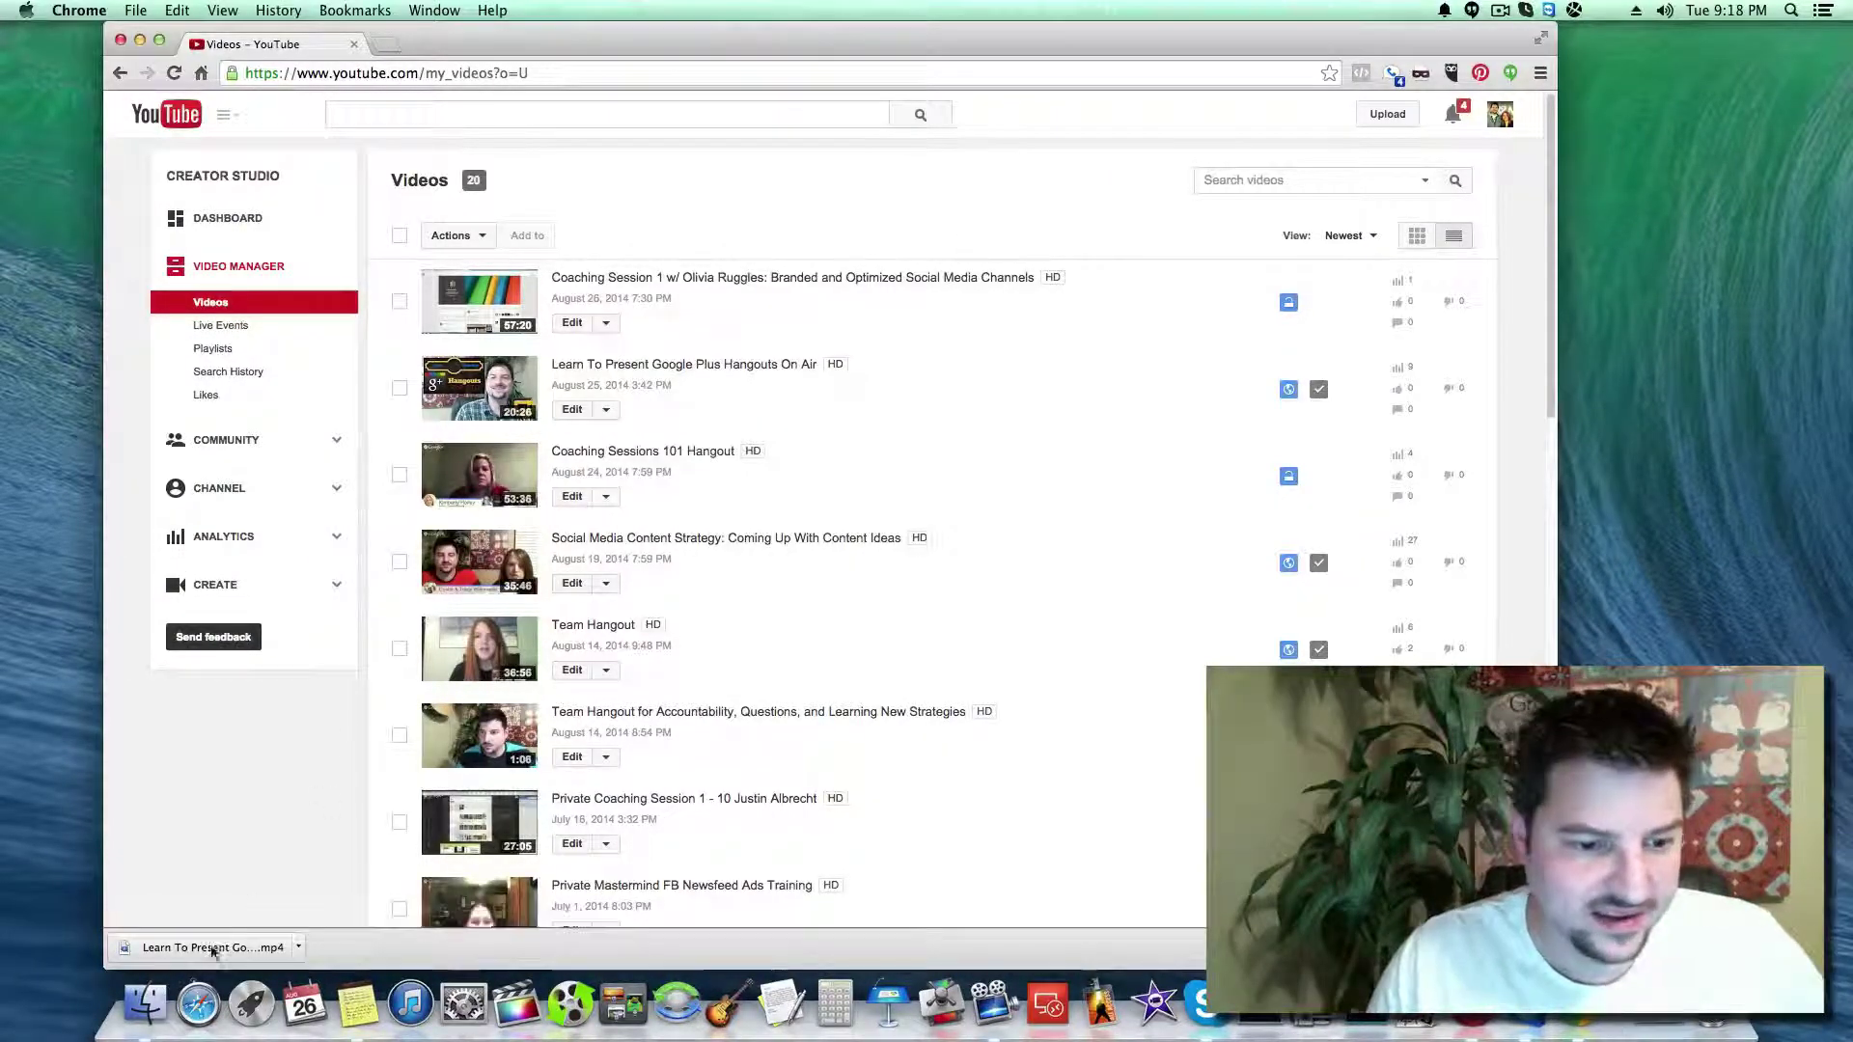
# - Drag the downloaded MP4 from Chrome's download bar onto the desktop and minimize Chrome
pyautogui.moveTo(212, 951); pyautogui.dragTo(1721, 425)
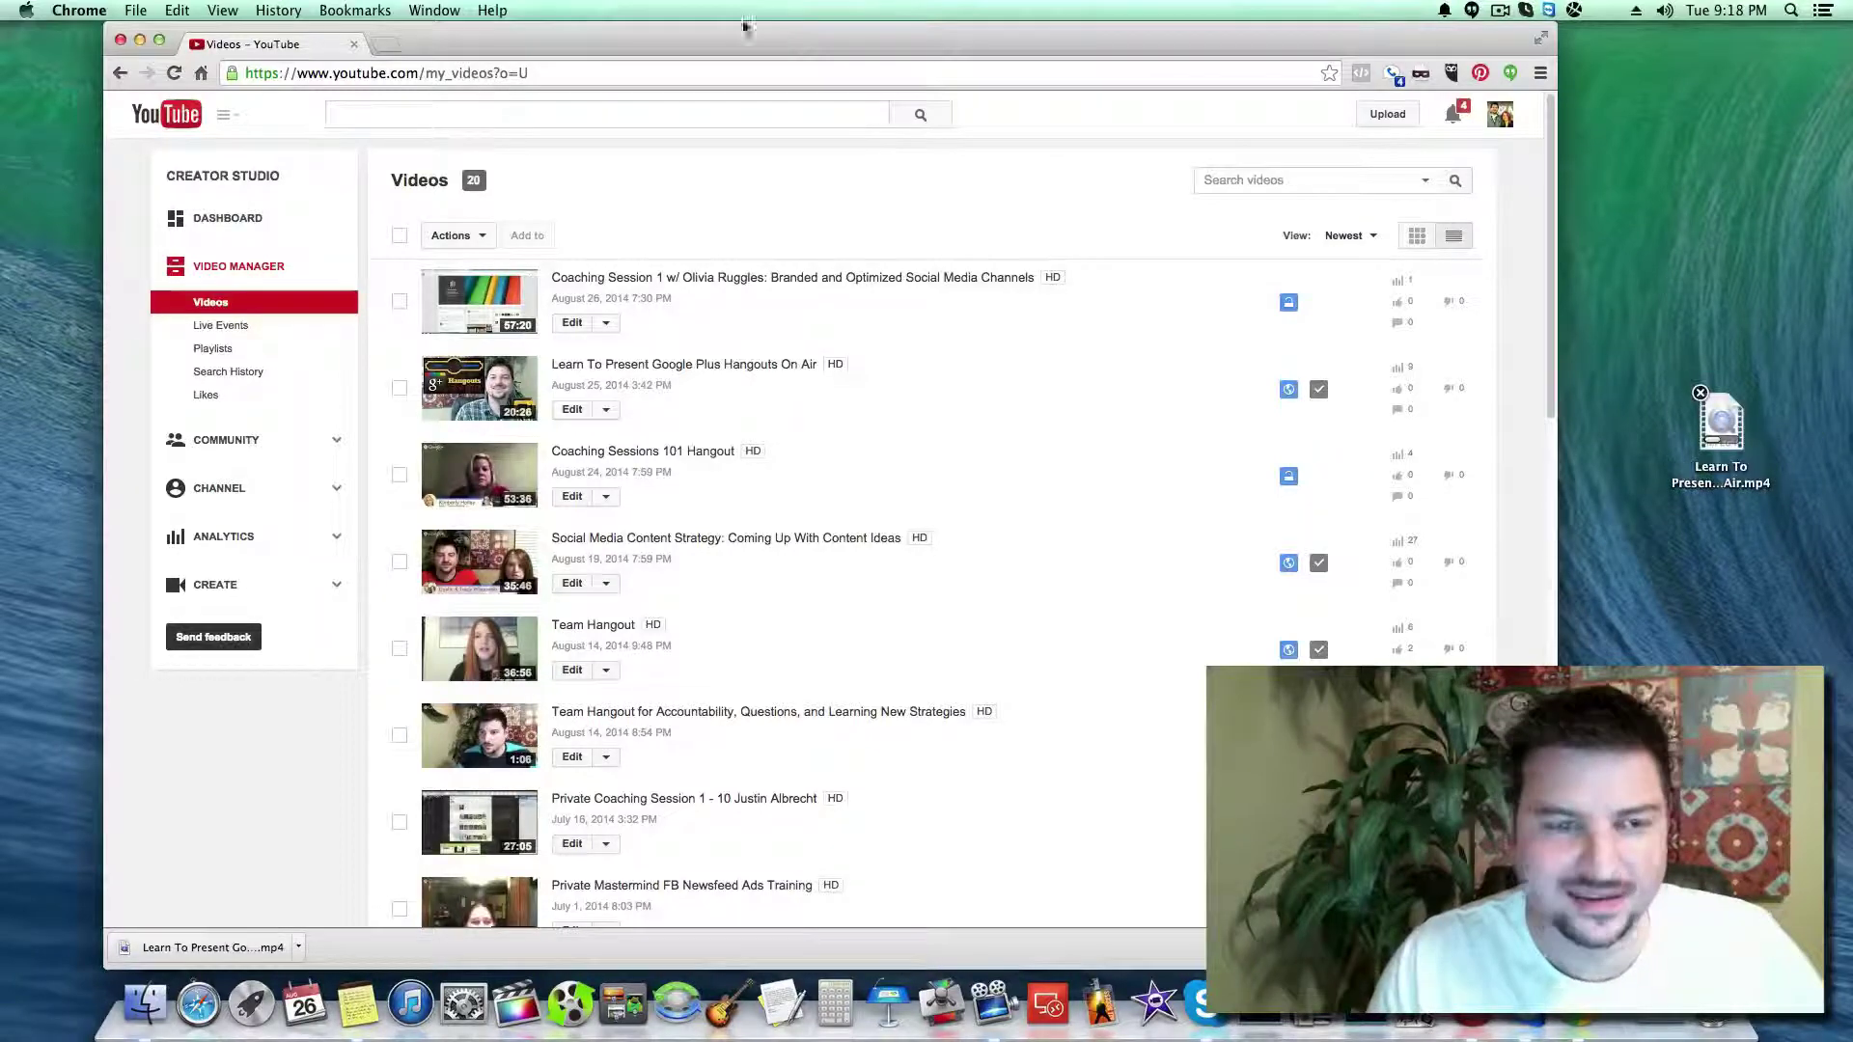
pyautogui.click(140, 43)
pyautogui.moveTo(1711, 417); pyautogui.dragTo(766, 270)
pyautogui.click(1004, 276)
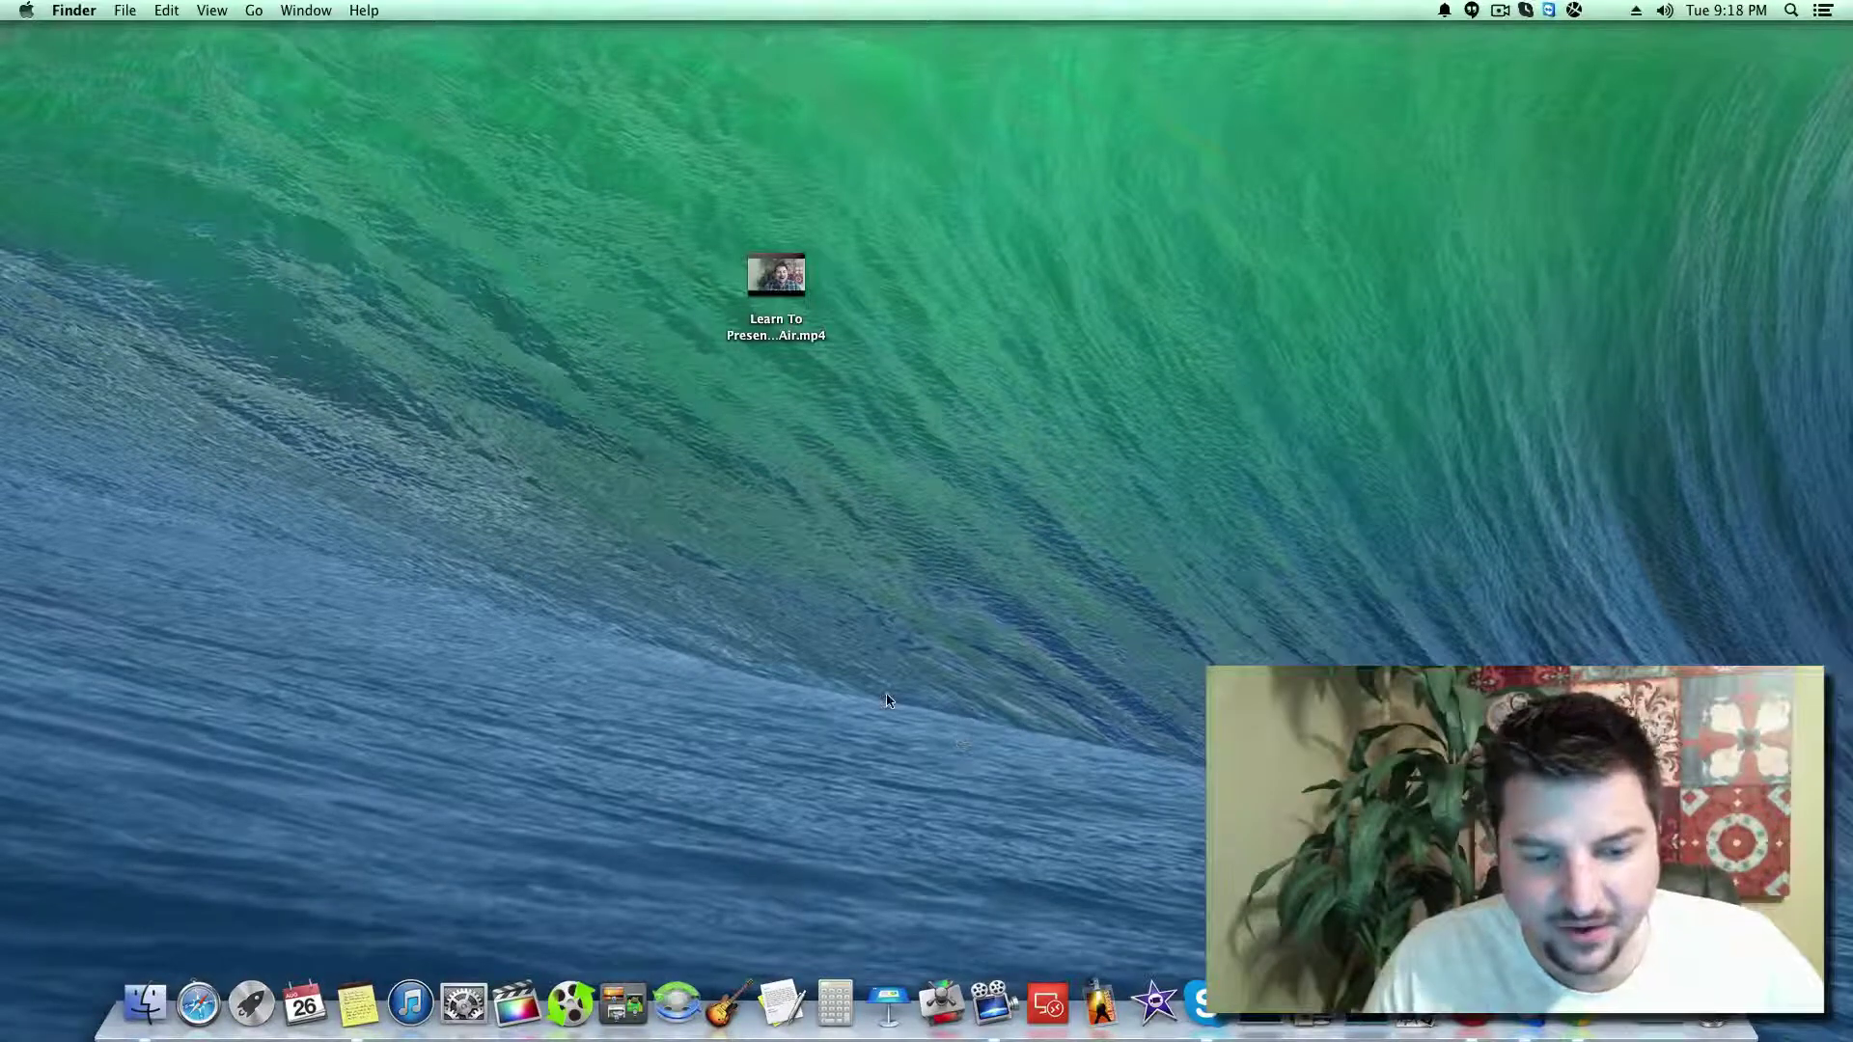
# - Launch Free-Video-Converter and arrange its window beside the MP4 on the desktop
pyautogui.click(571, 968)
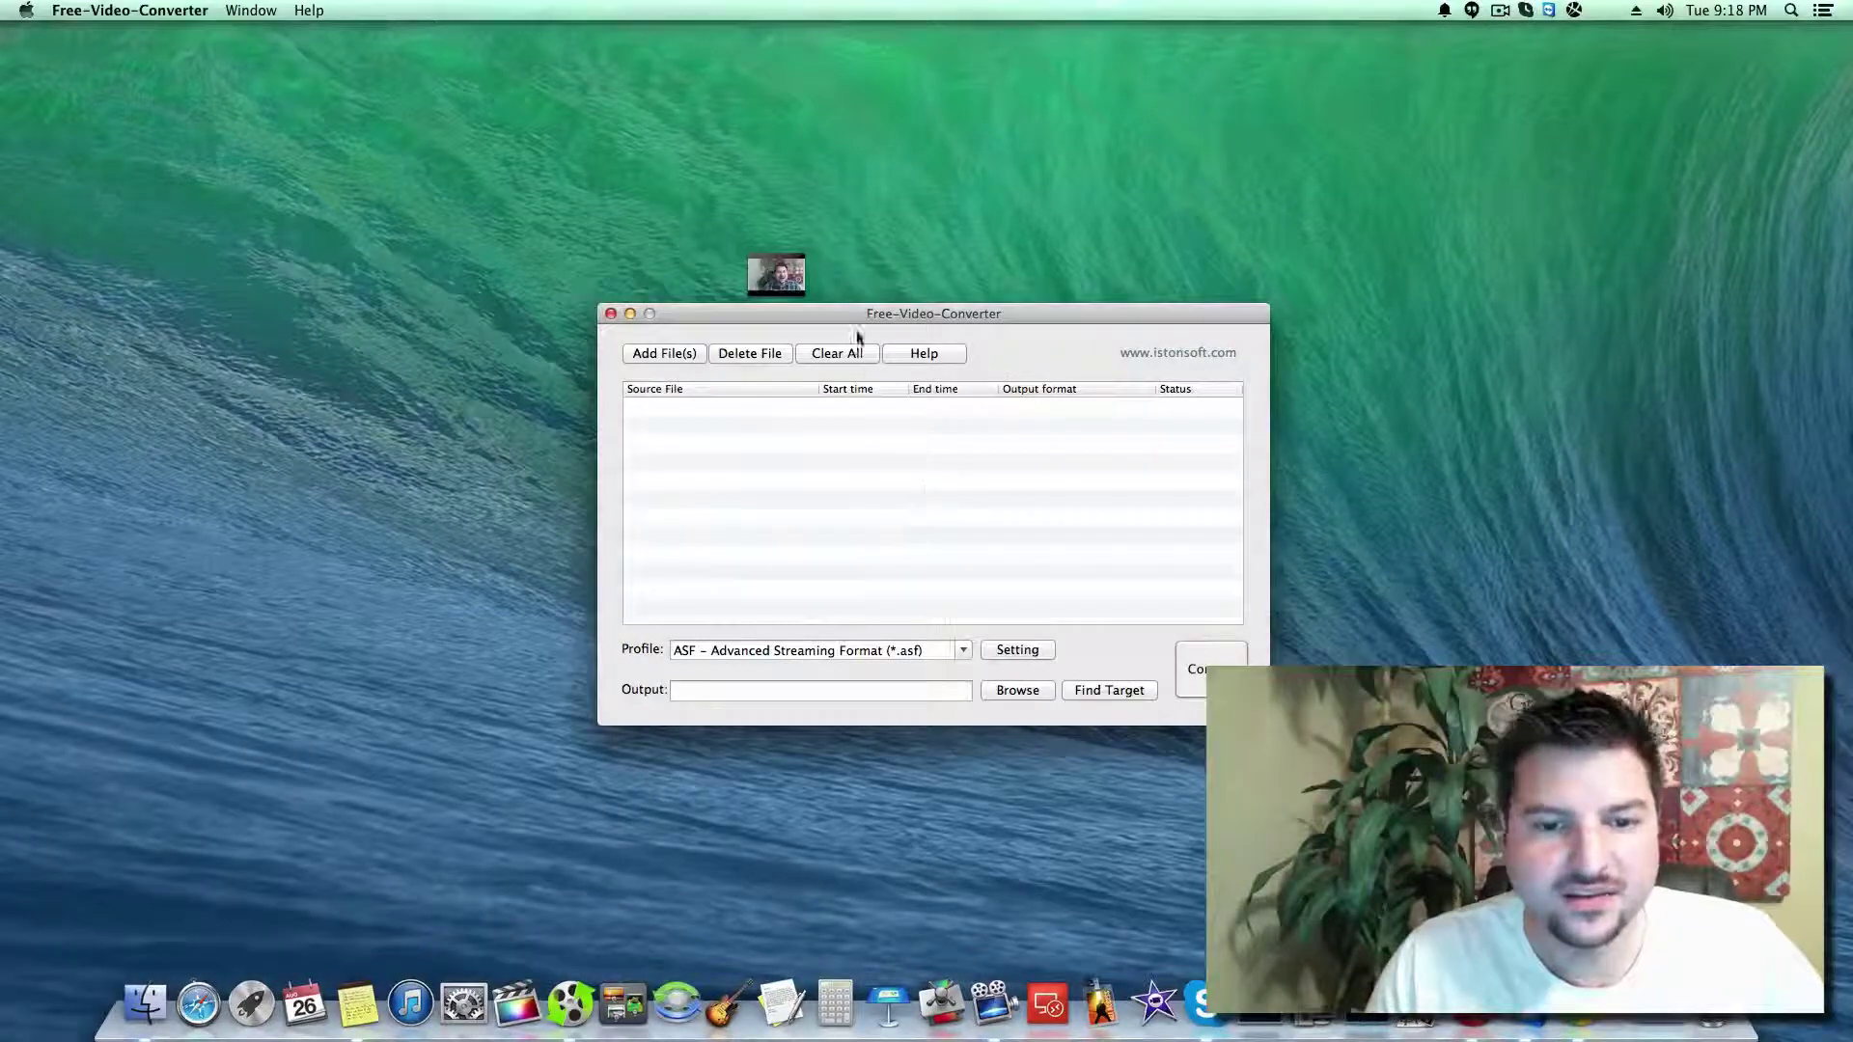
pyautogui.moveTo(857, 332); pyautogui.dragTo(1078, 243)
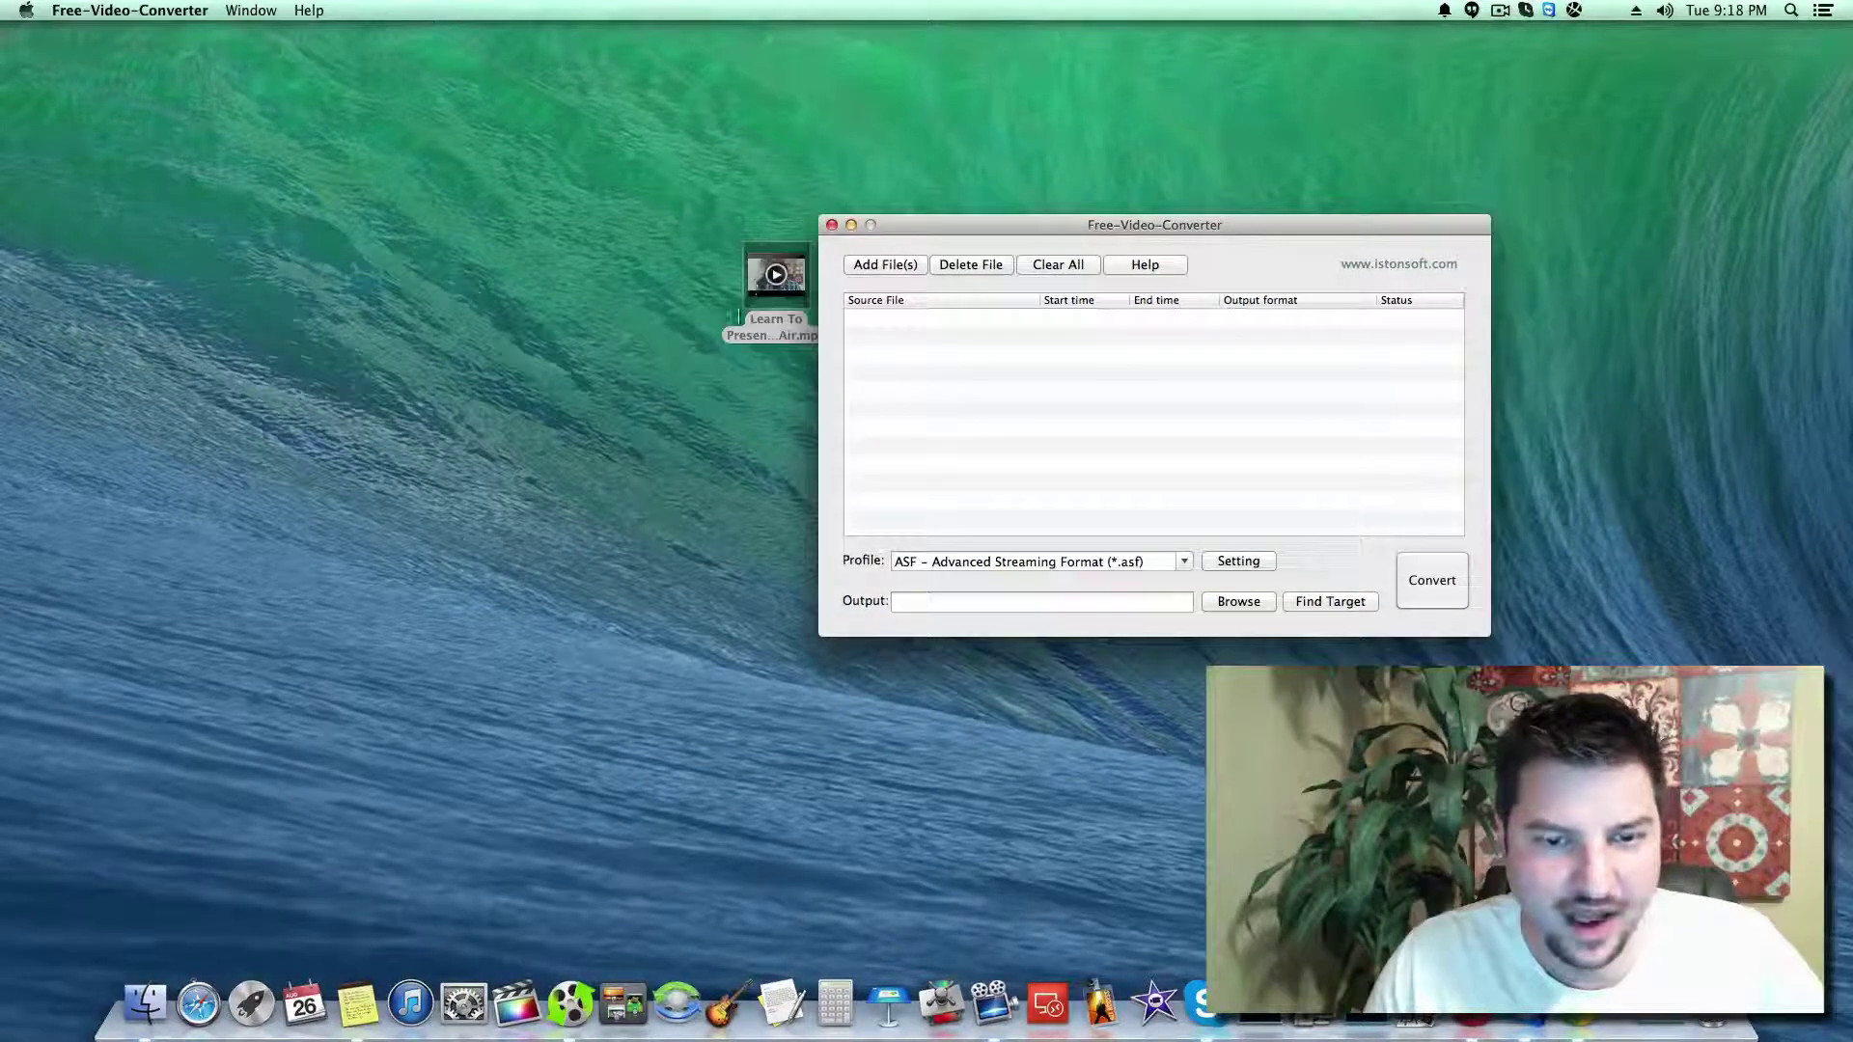
pyautogui.moveTo(776, 280); pyautogui.dragTo(422, 310)
pyautogui.moveTo(1054, 228); pyautogui.dragTo(831, 199)
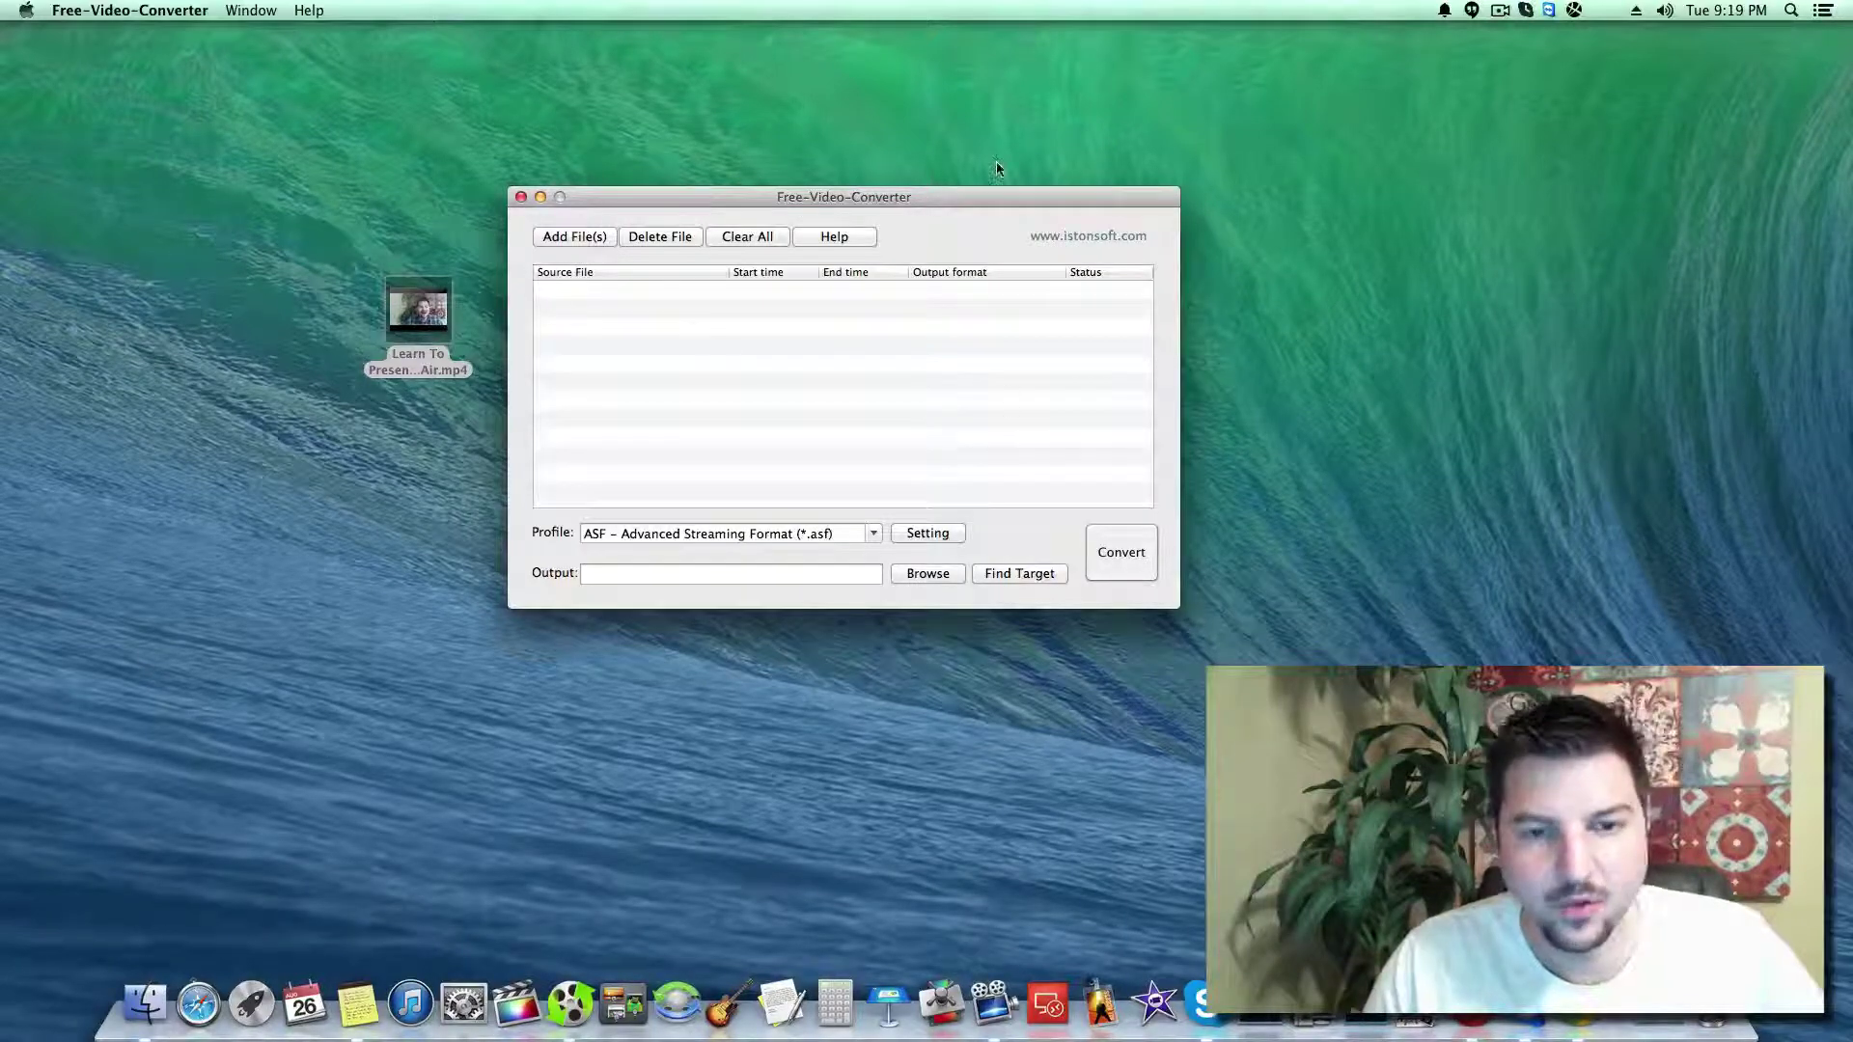
pyautogui.moveTo(905, 197)
pyautogui.mouseDown()
pyautogui.moveTo(906, 179)
pyautogui.moveTo(904, 198)
pyautogui.mouseUp()
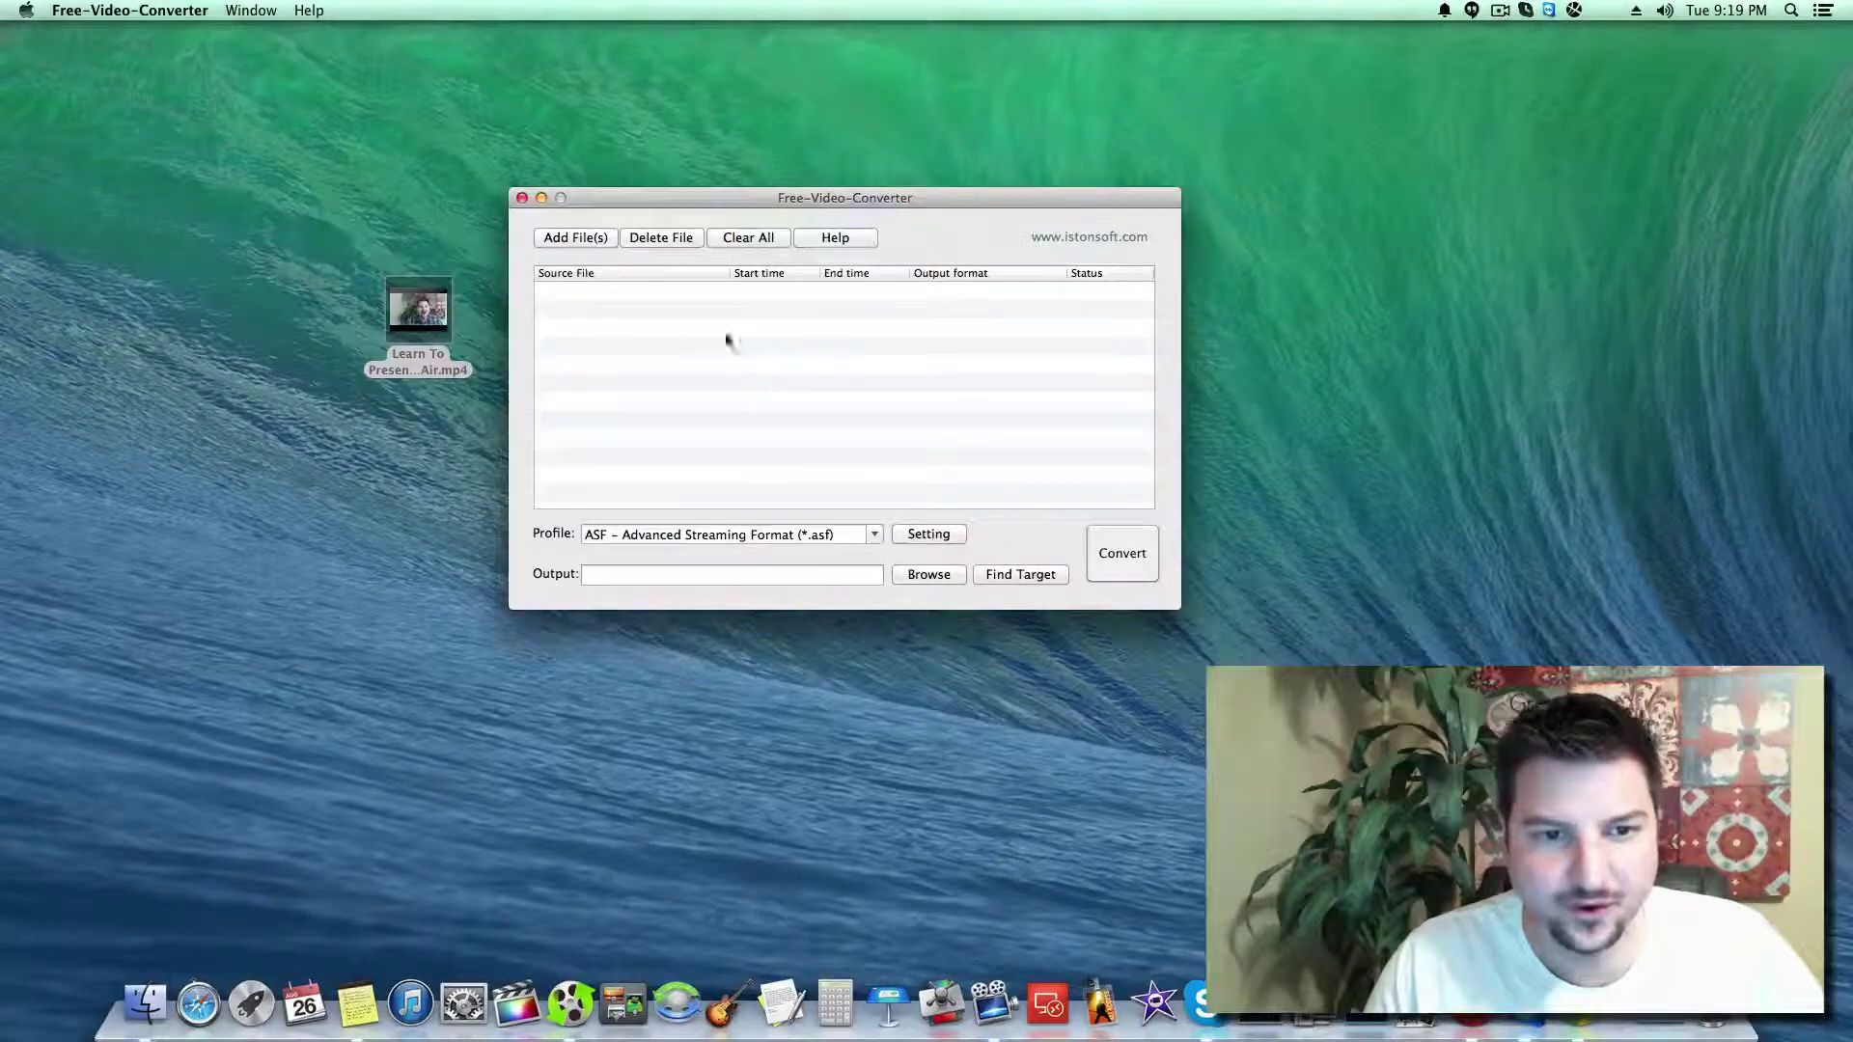
pyautogui.moveTo(612, 202); pyautogui.dragTo(642, 192)
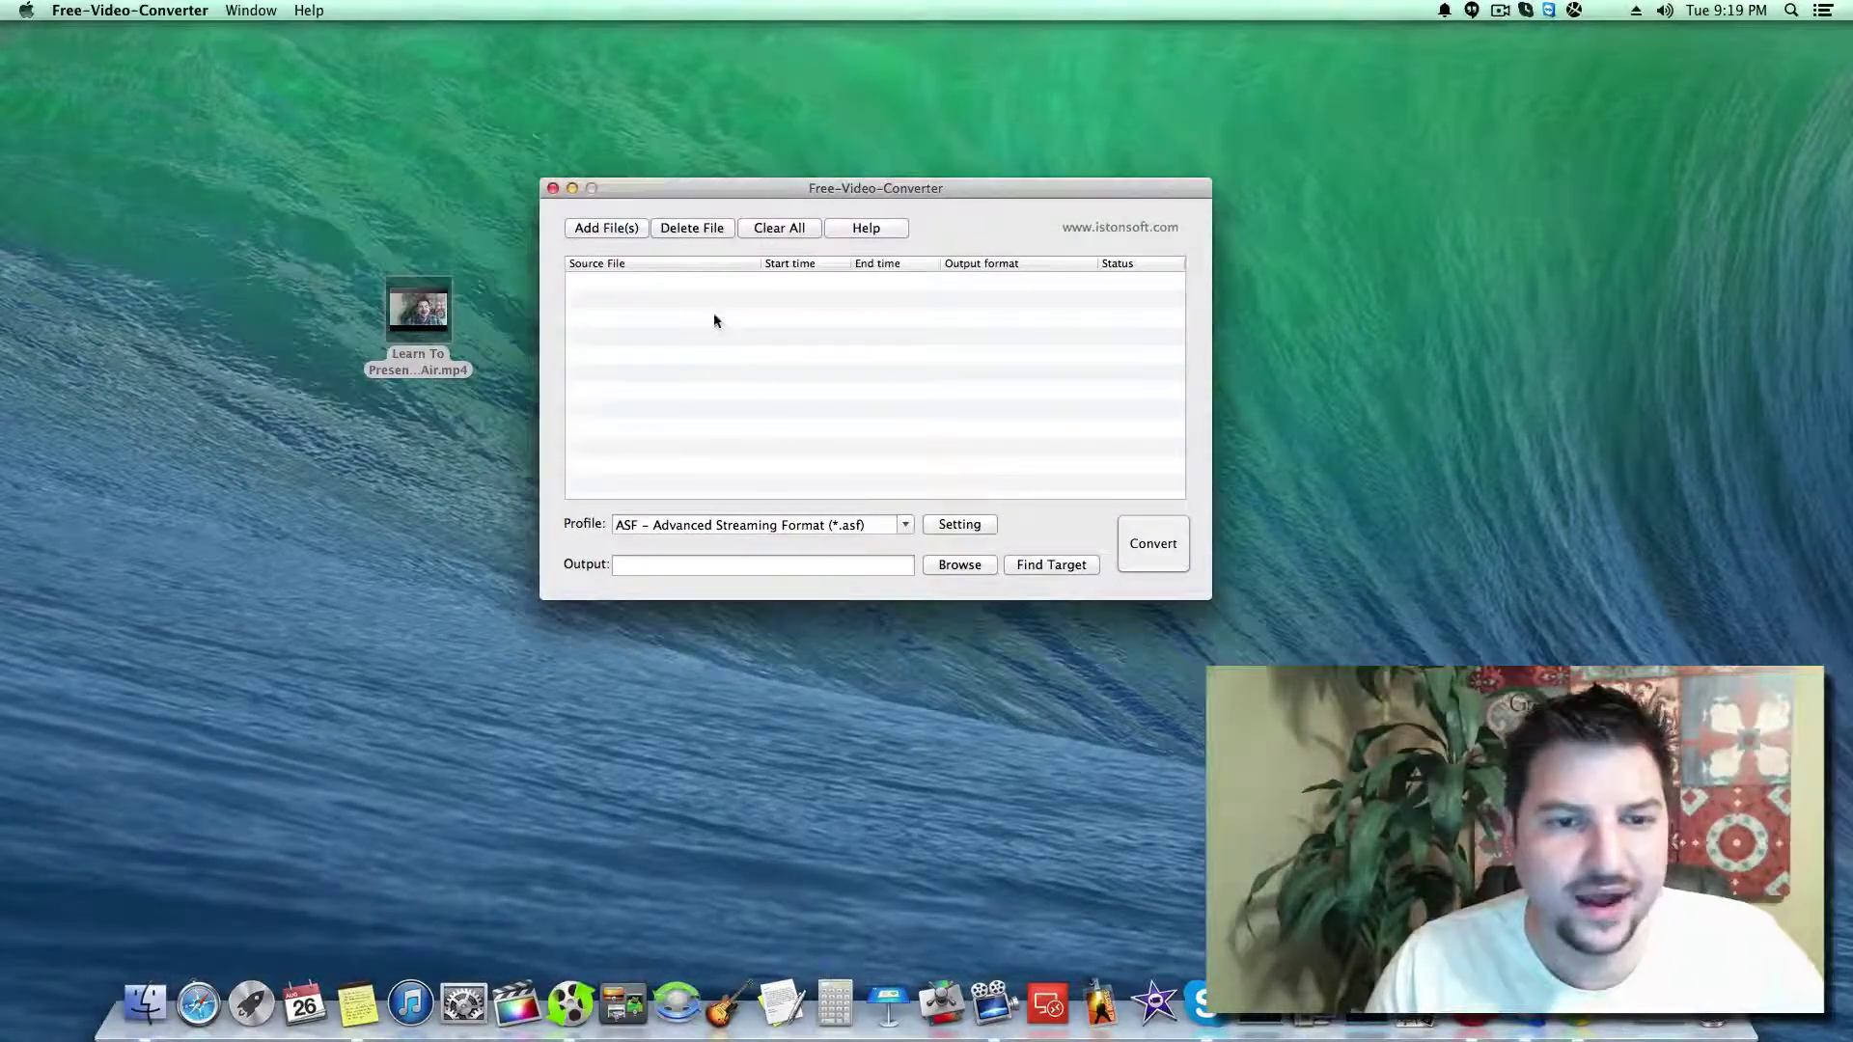
# - Add 'Learn To Present Google Plus Hangouts On Air.mp4' from the Desktop to the conversion list
pyautogui.click(604, 227)
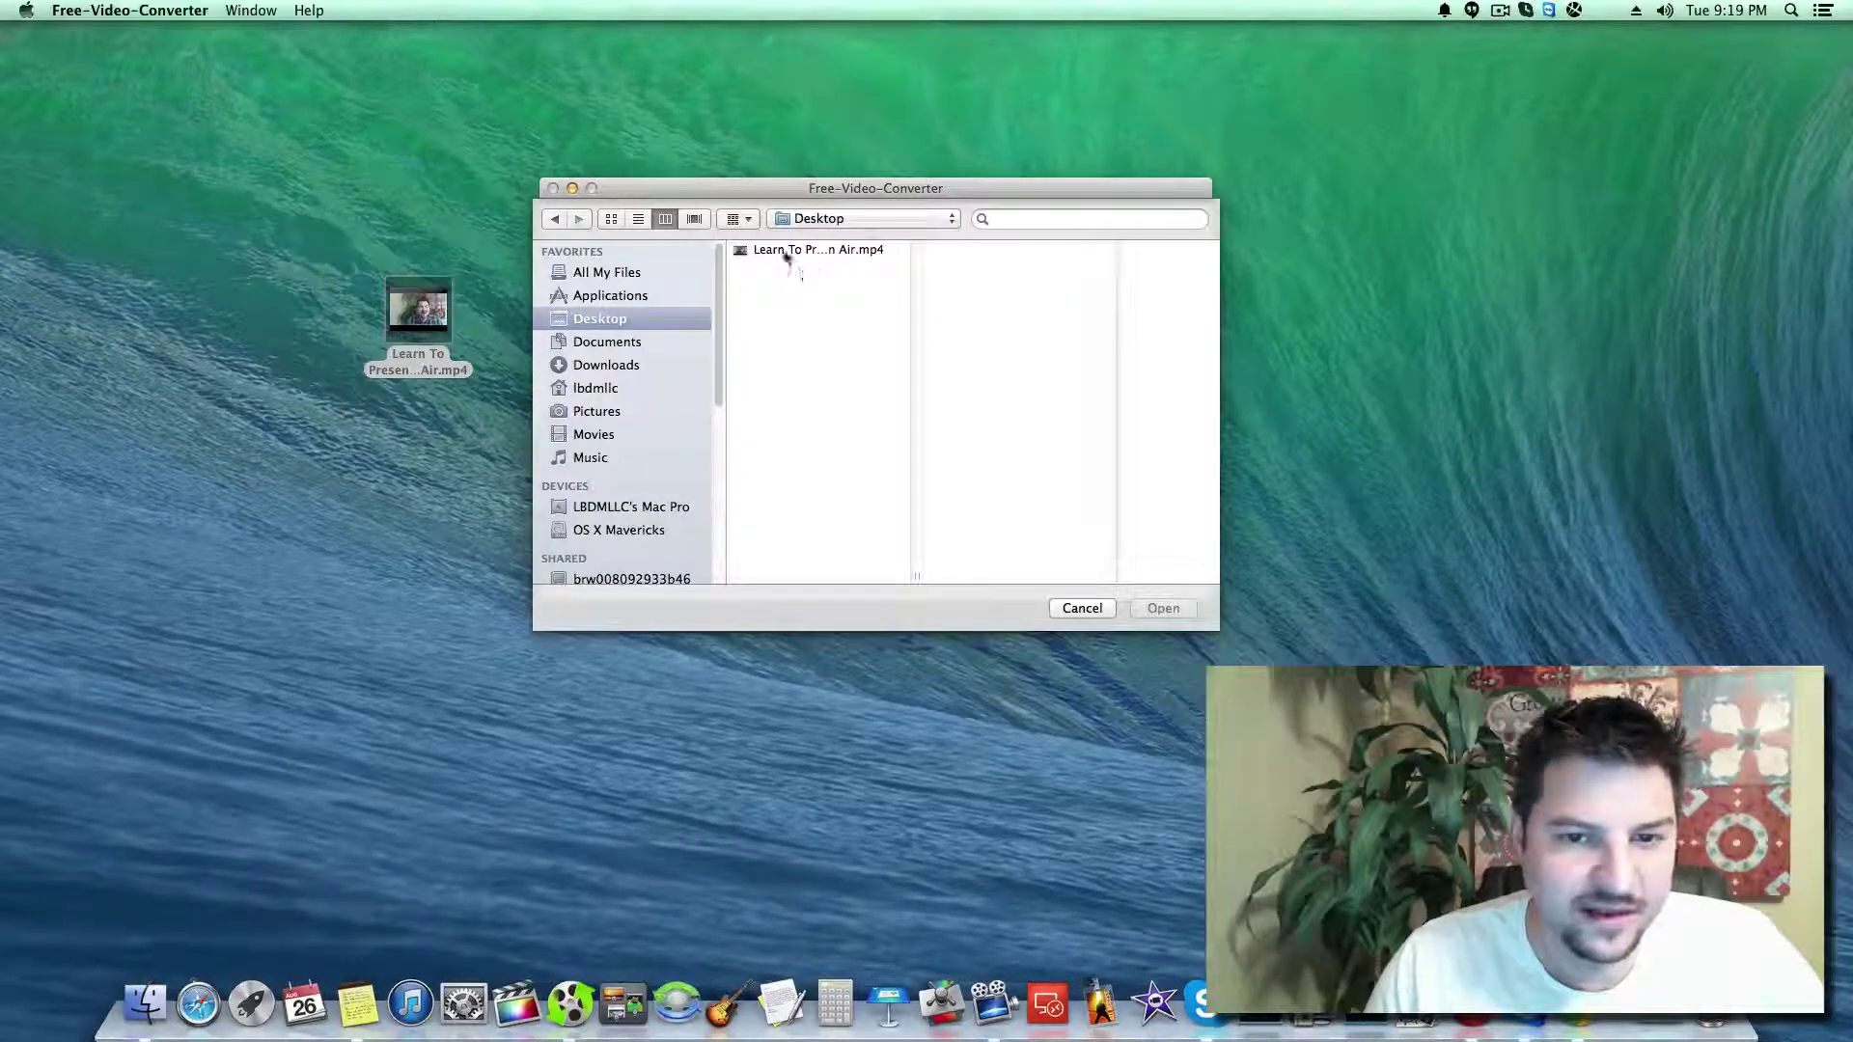
pyautogui.click(787, 251)
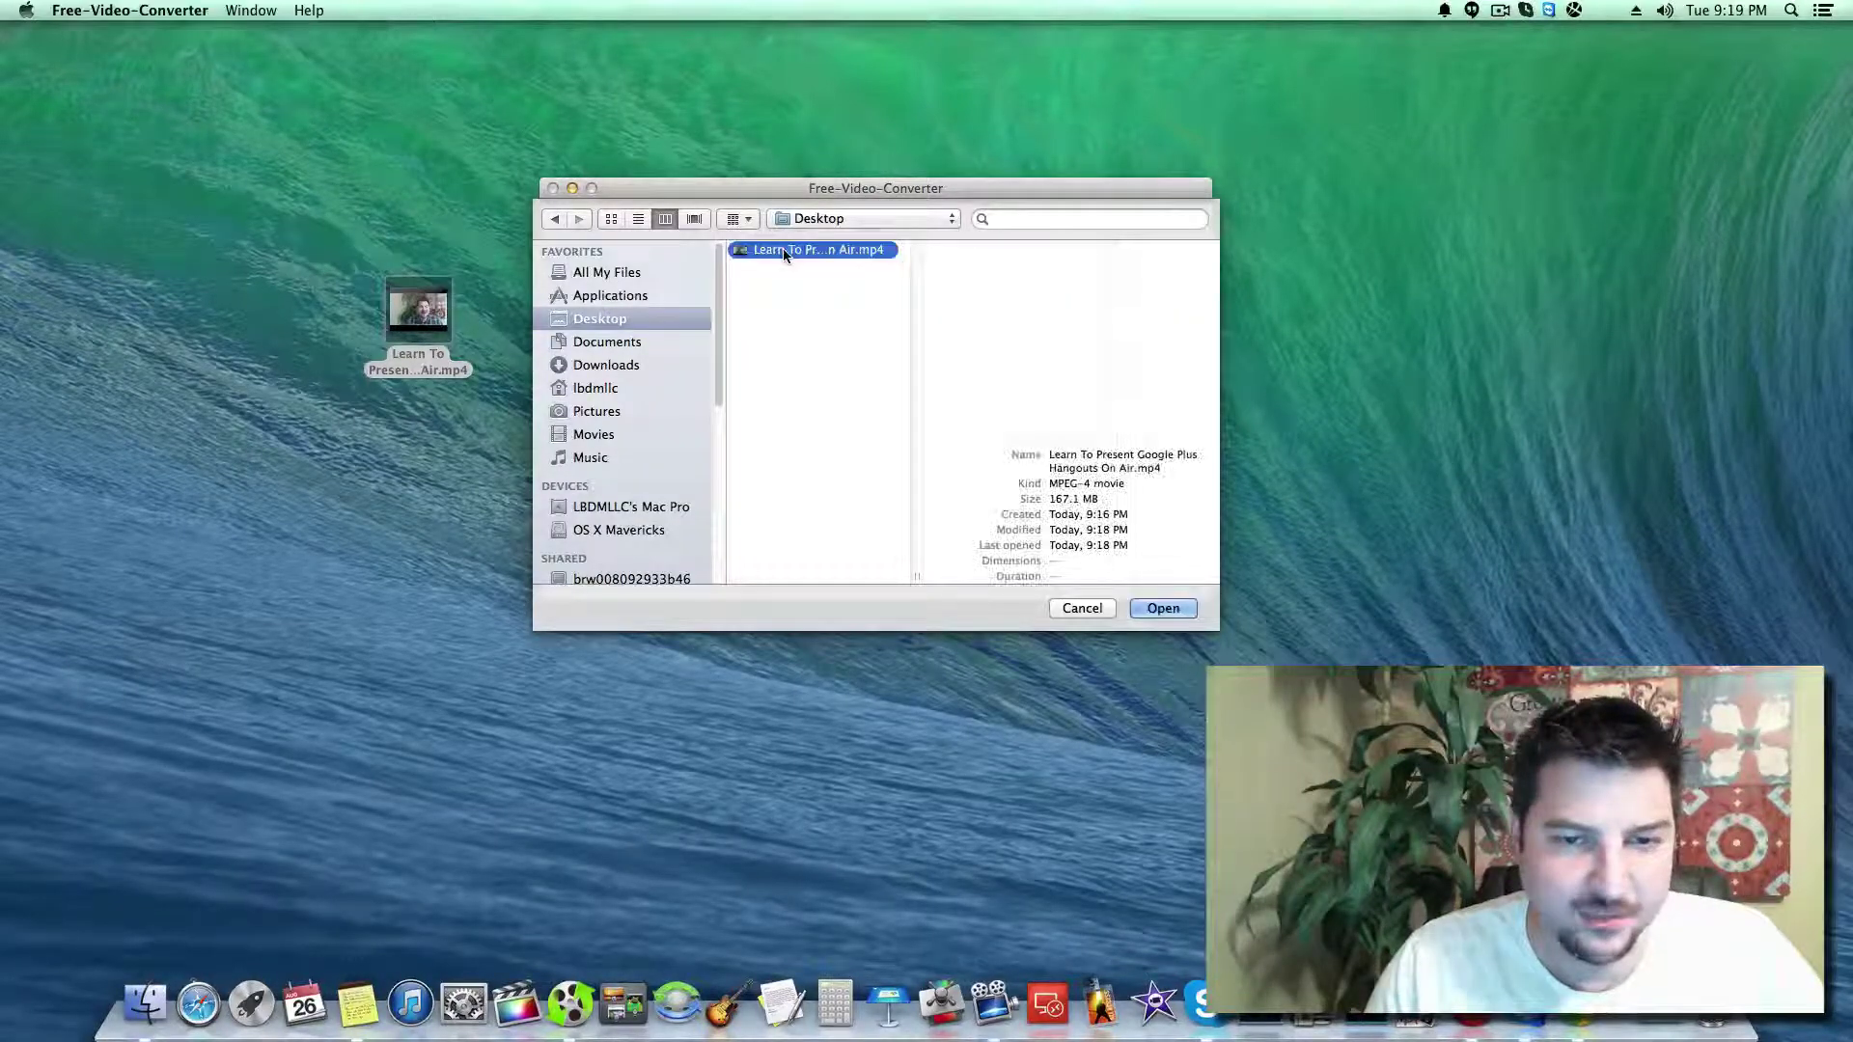
pyautogui.click(1165, 608)
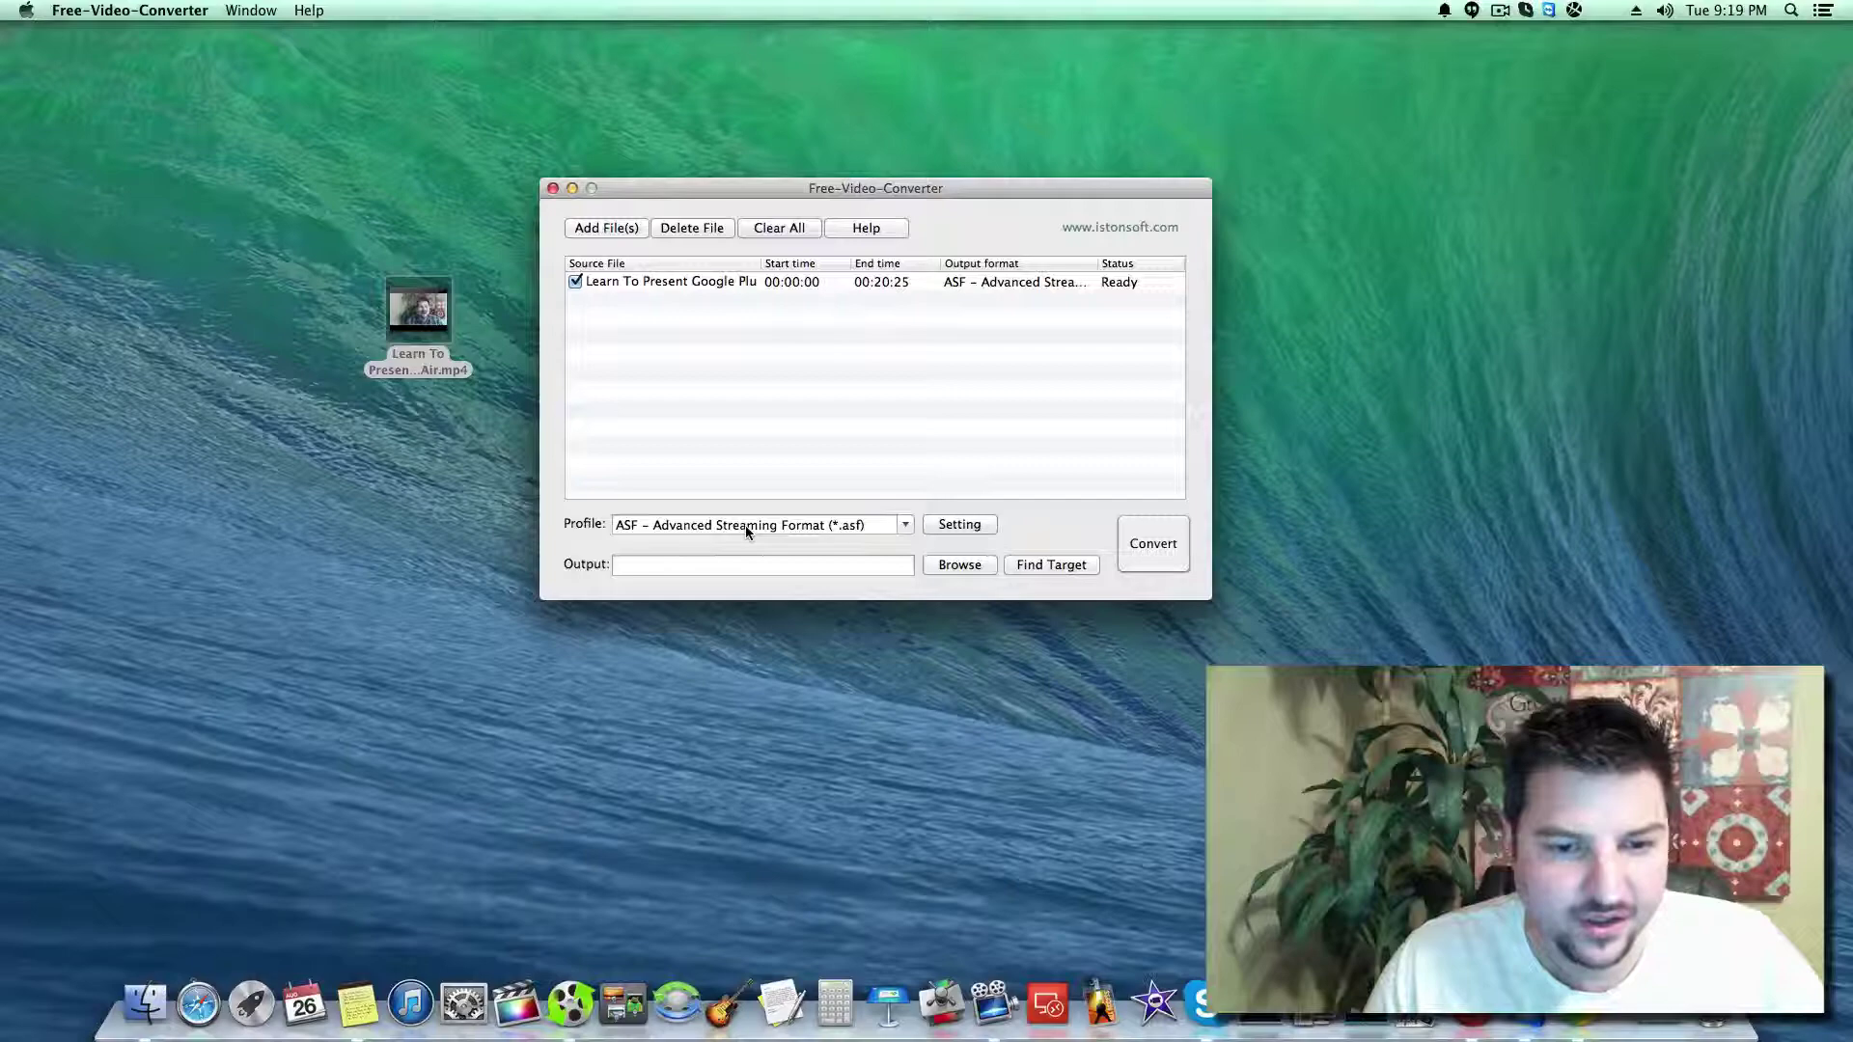
# - Set the output profile to MP3 - MPEG Layer-3 Audio (*.mp3)
pyautogui.click(905, 526)
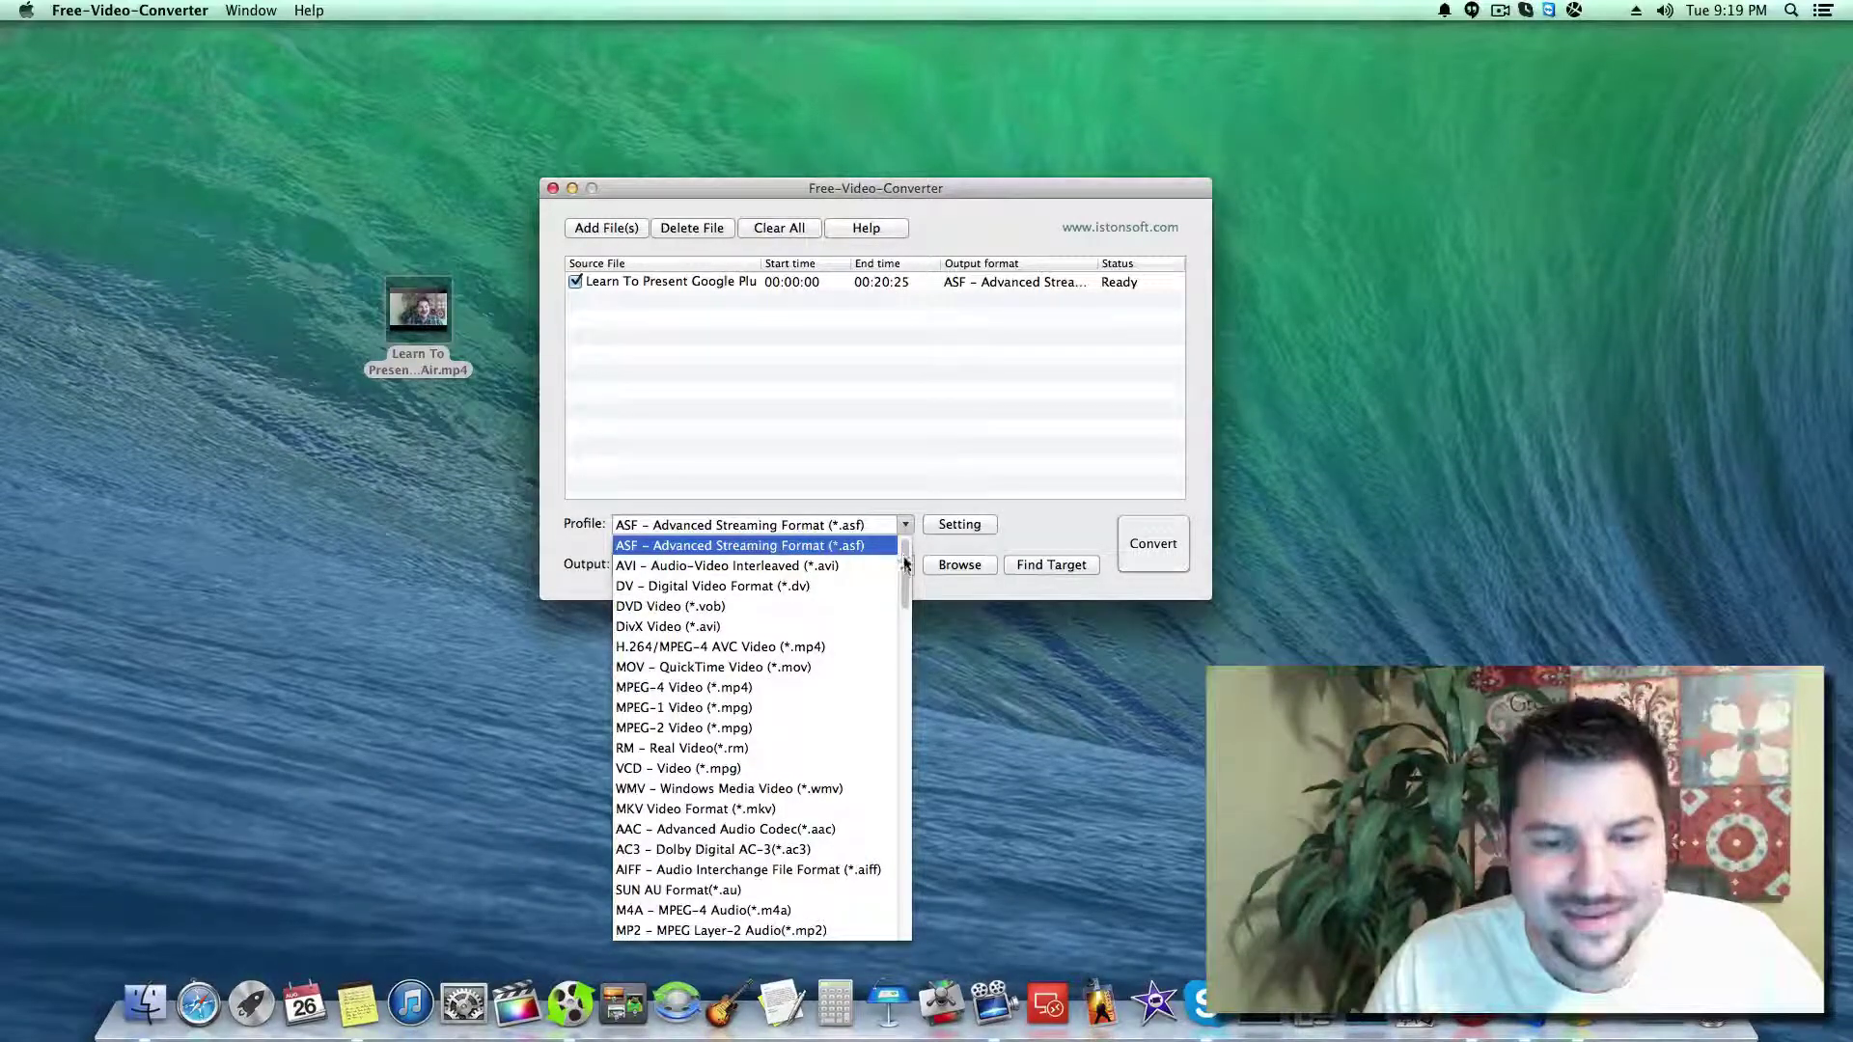
pyautogui.scroll(-2, 904, 565)
pyautogui.scroll(1, 906, 569)
pyautogui.scroll(-3, 905, 569)
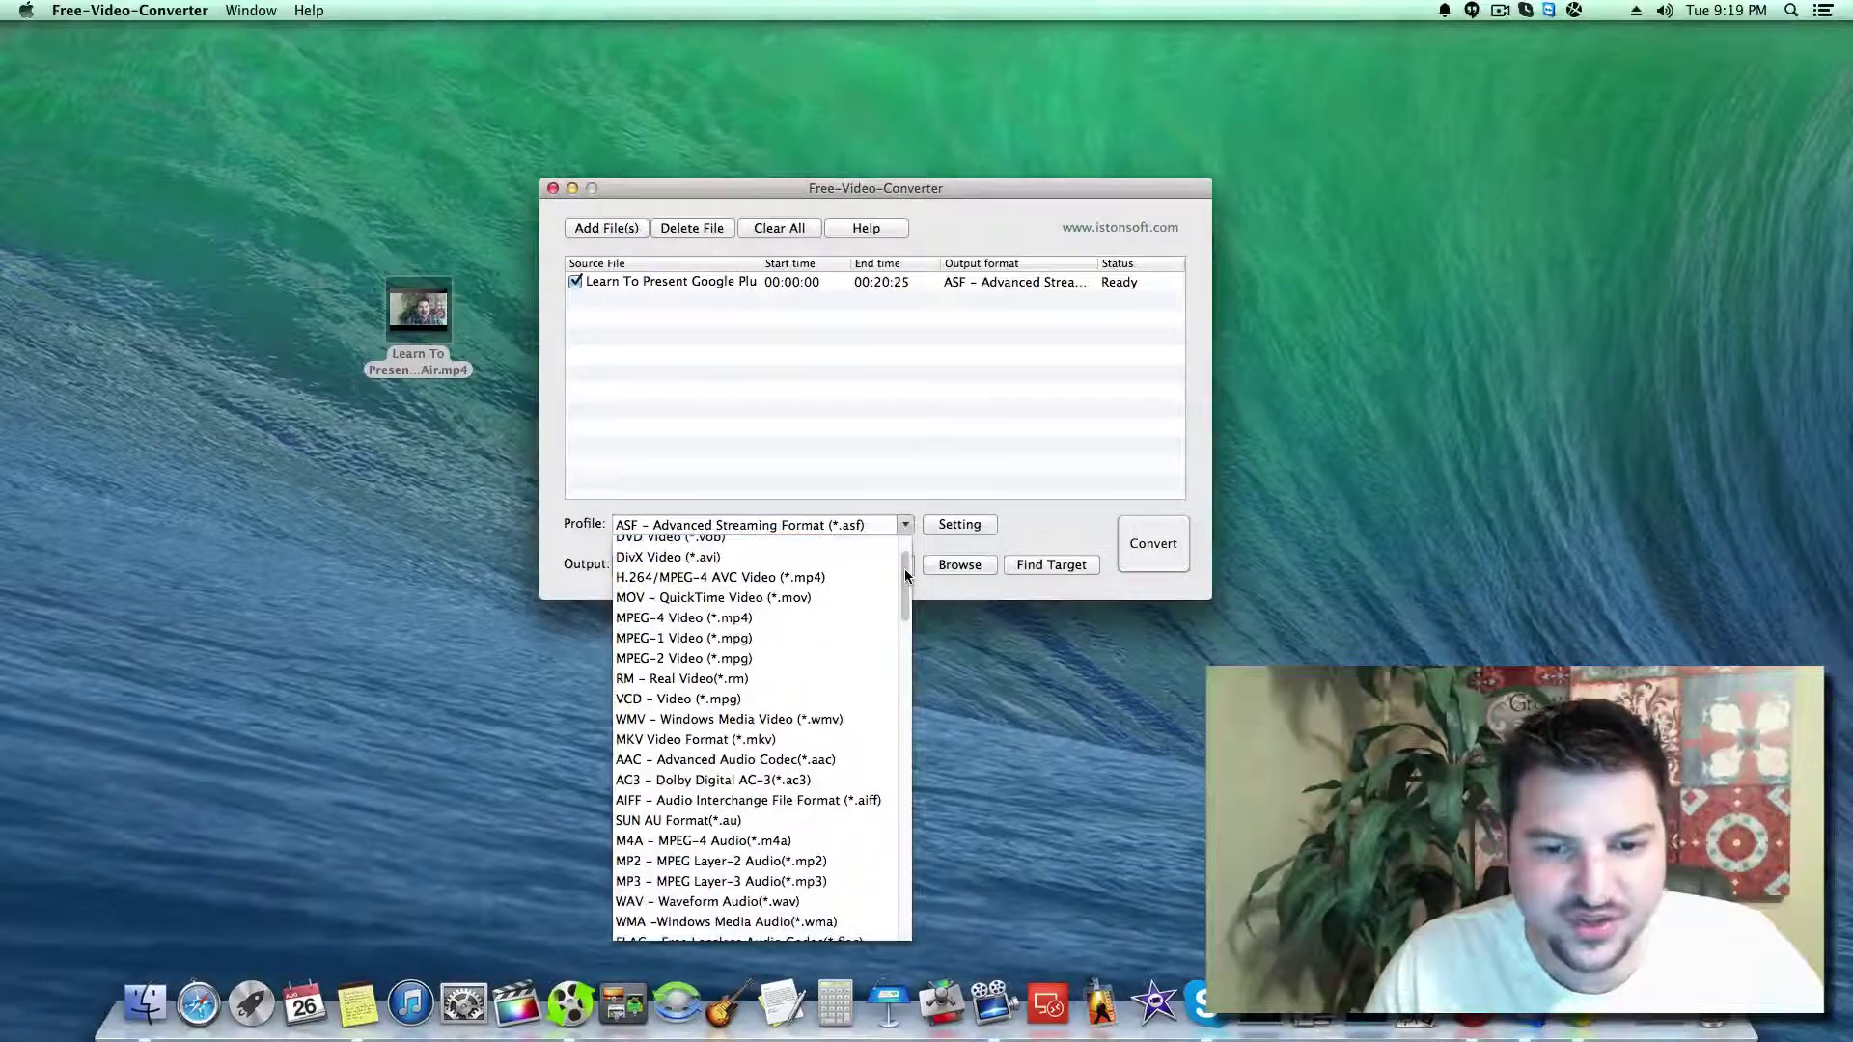
pyautogui.scroll(4, 905, 570)
pyautogui.moveTo(909, 546)
pyautogui.mouseDown()
pyautogui.moveTo(903, 899)
pyautogui.moveTo(890, 550)
pyautogui.mouseUp()
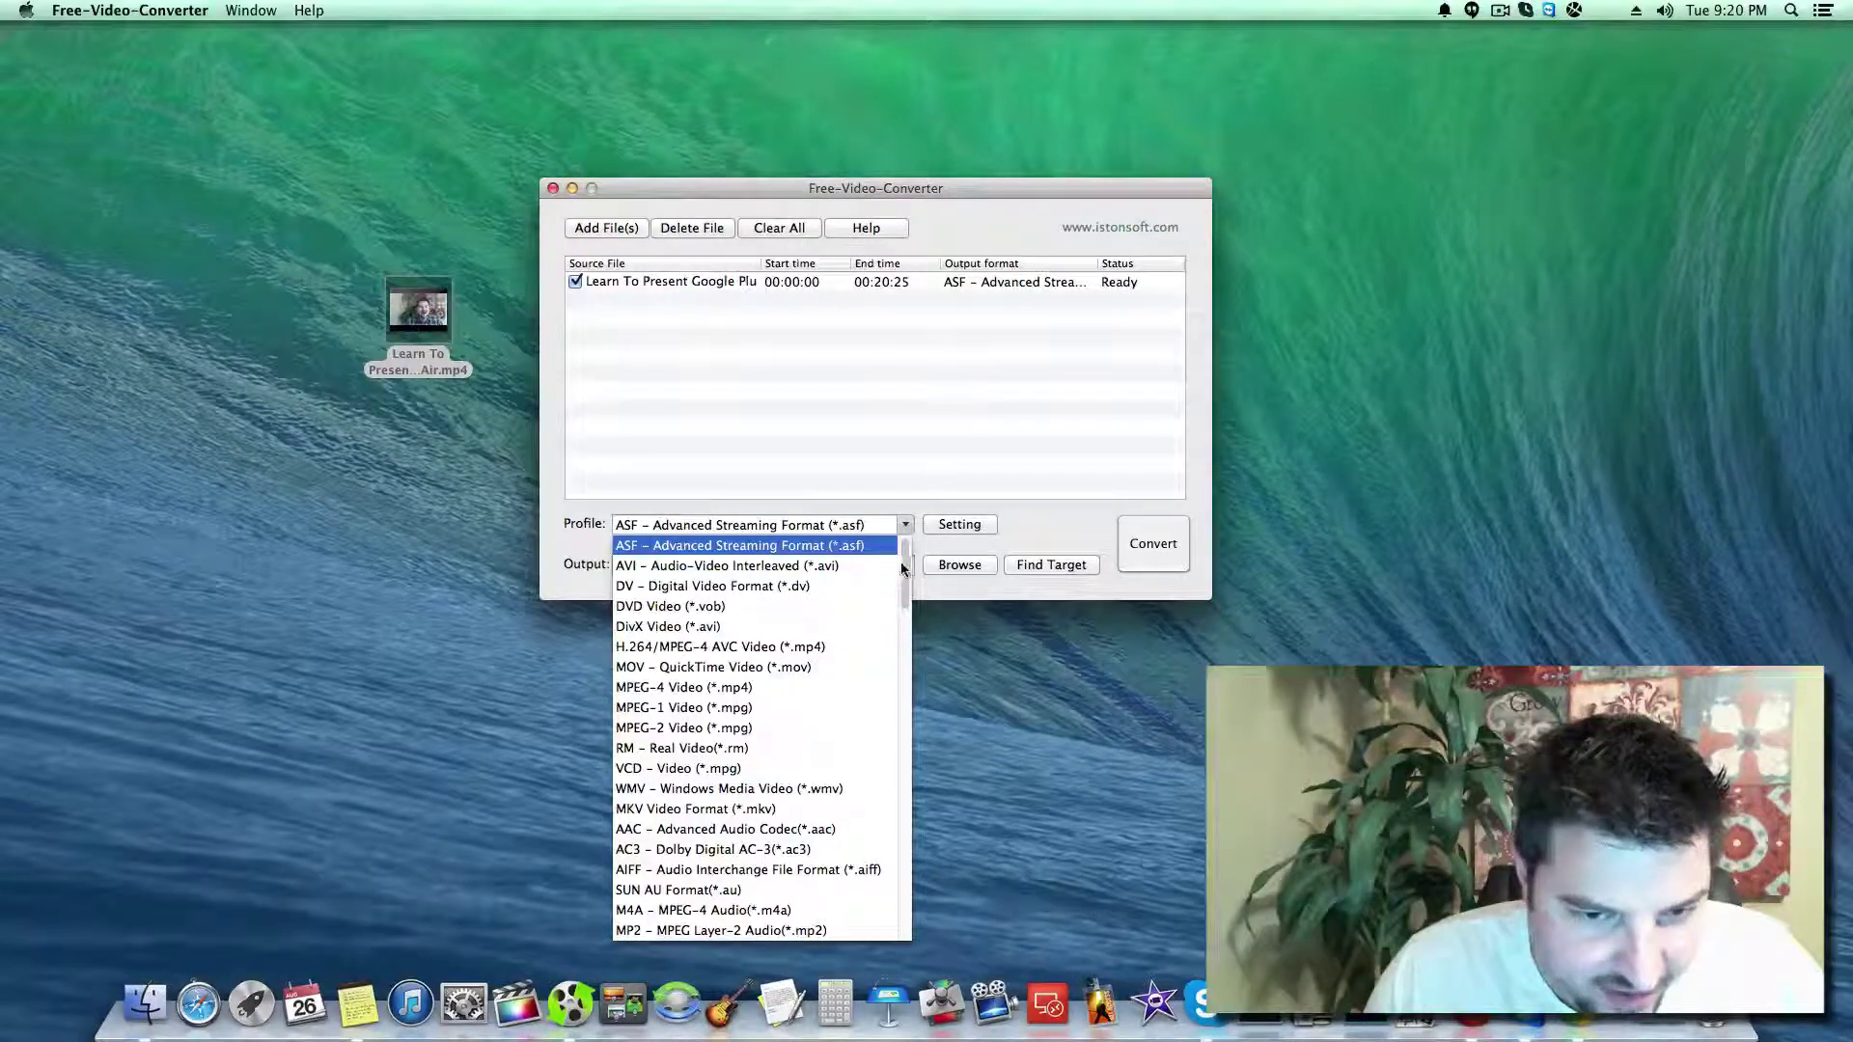
pyautogui.scroll(-5, 903, 569)
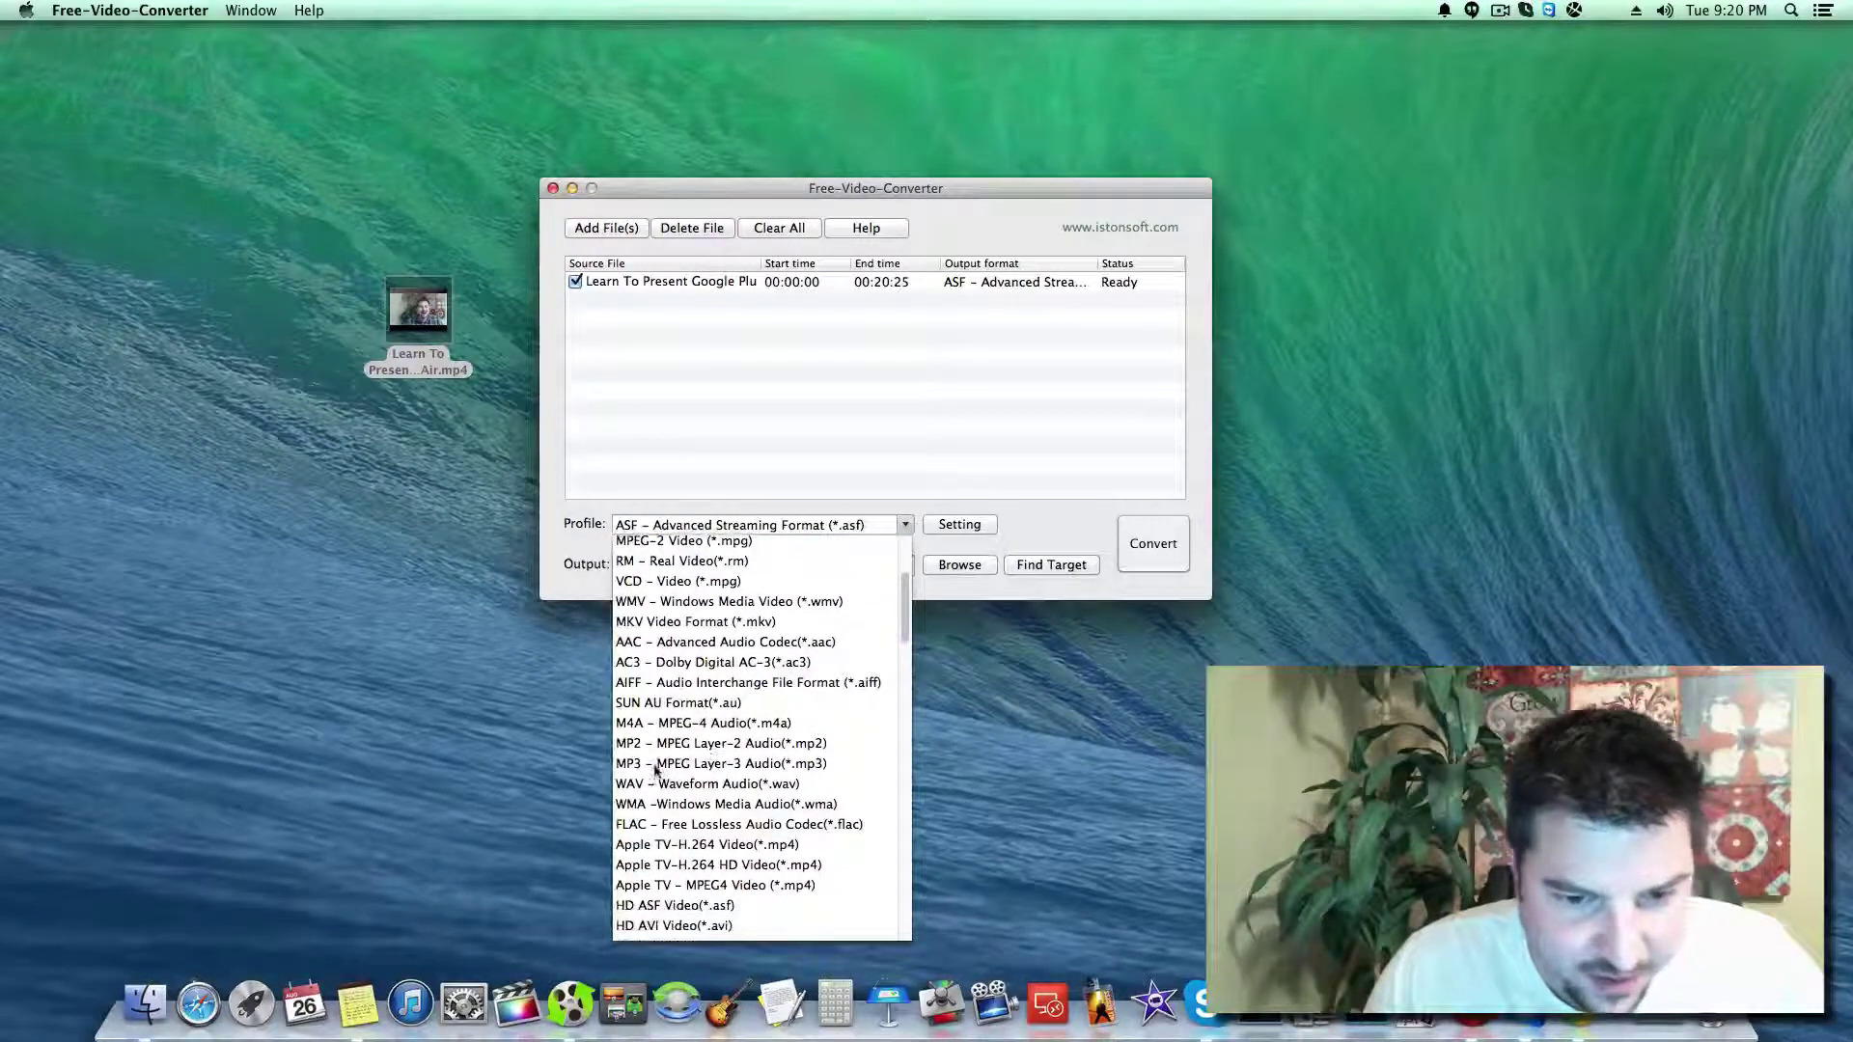
pyautogui.click(755, 768)
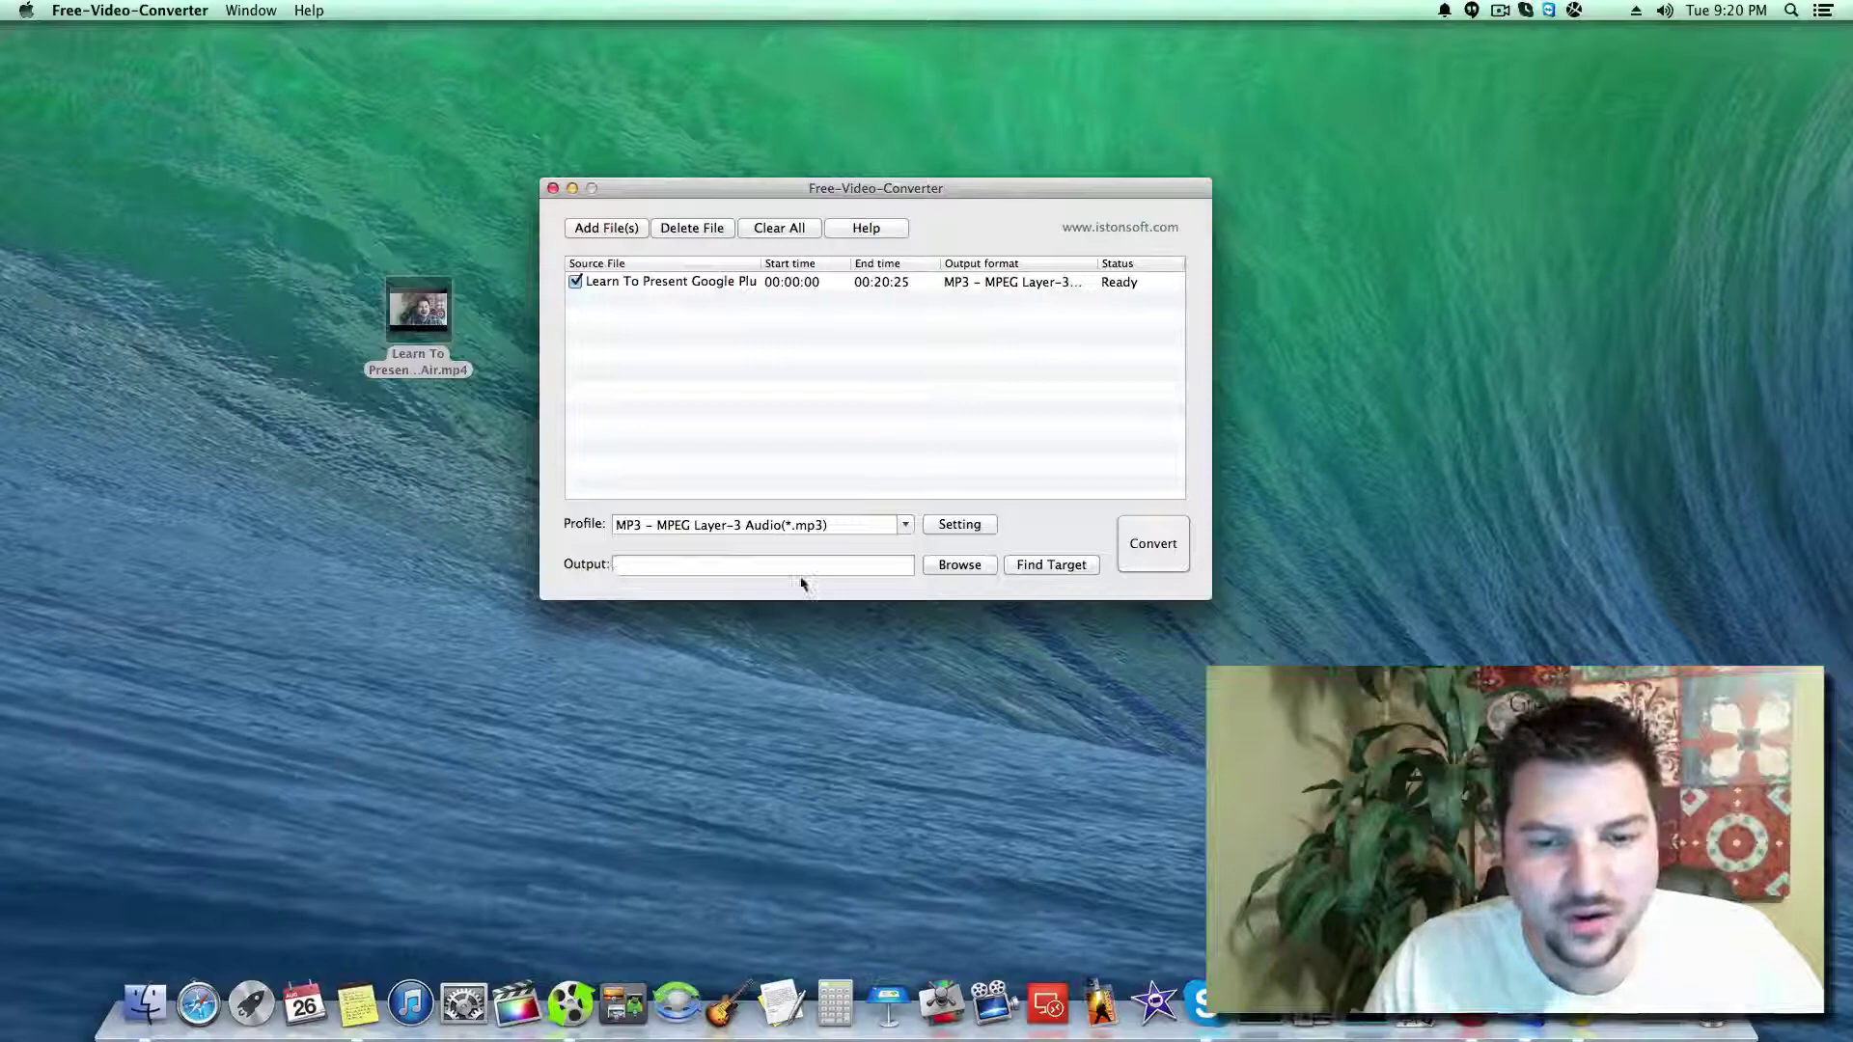
# - Set the output folder to the Desktop
pyautogui.click(954, 568)
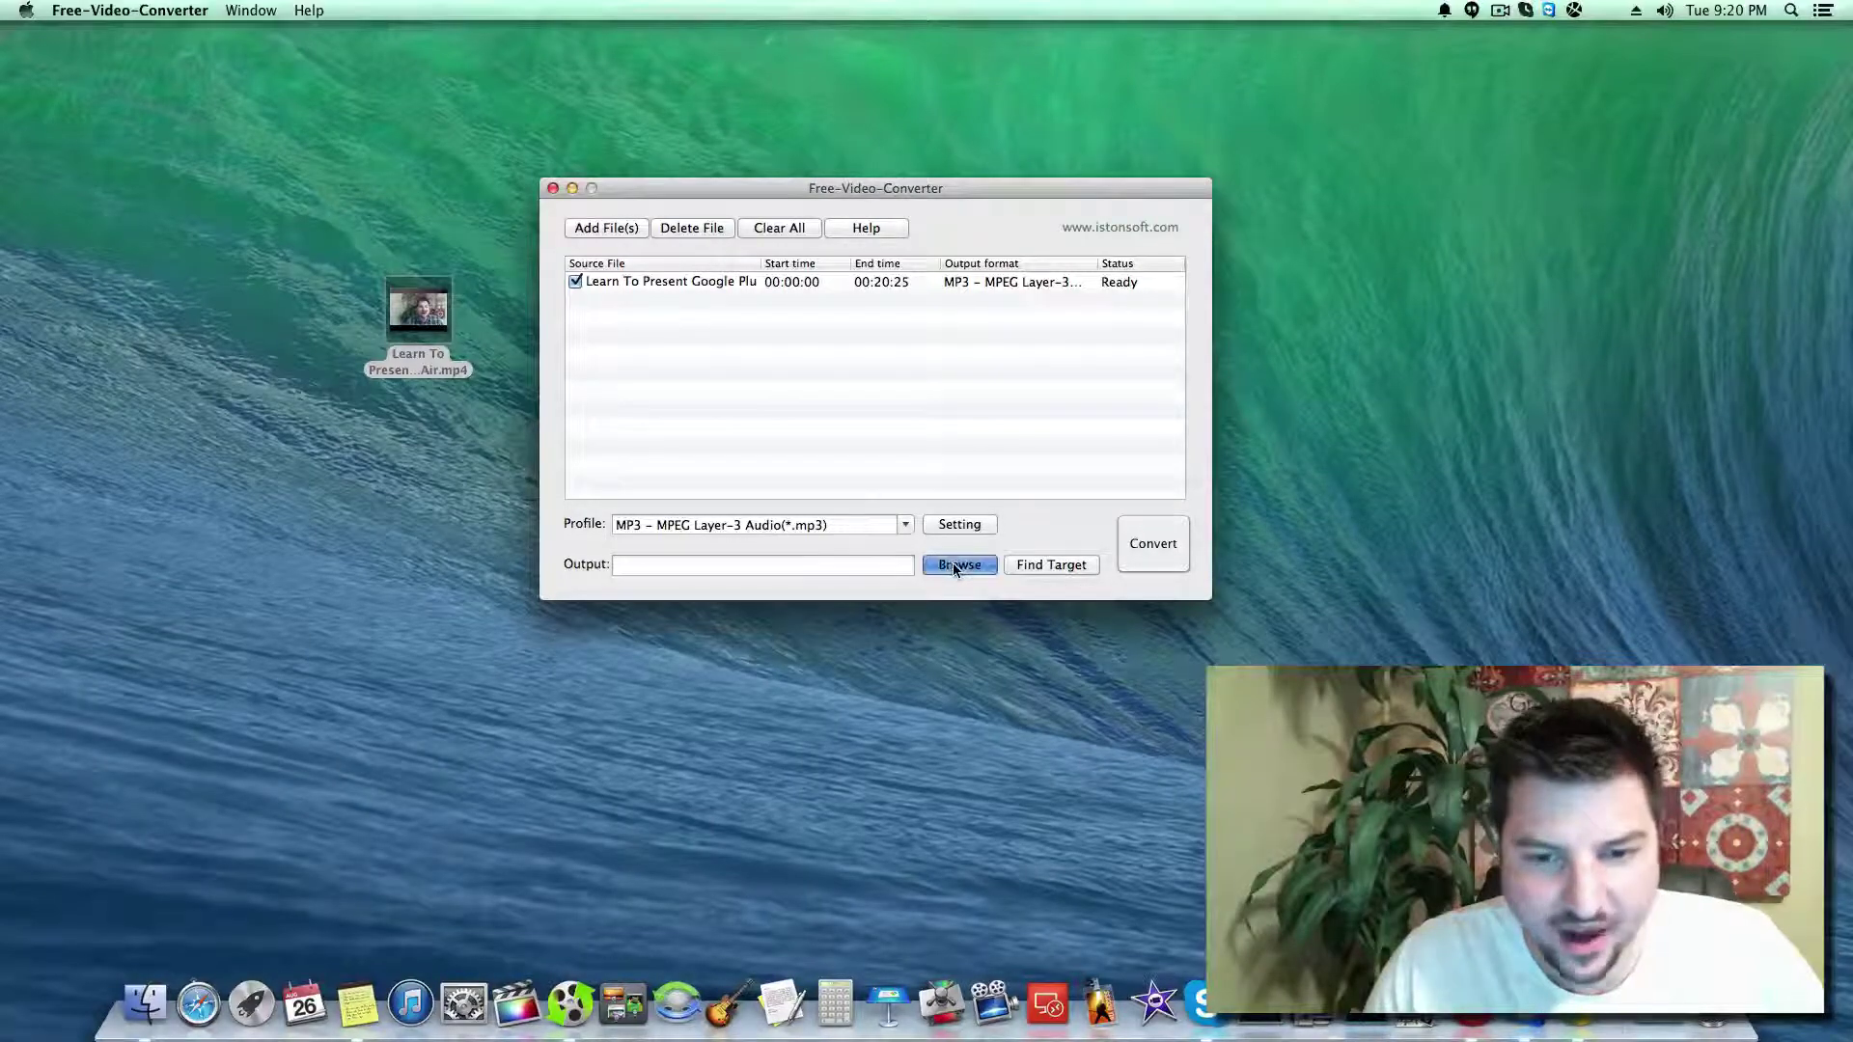
pyautogui.click(607, 322)
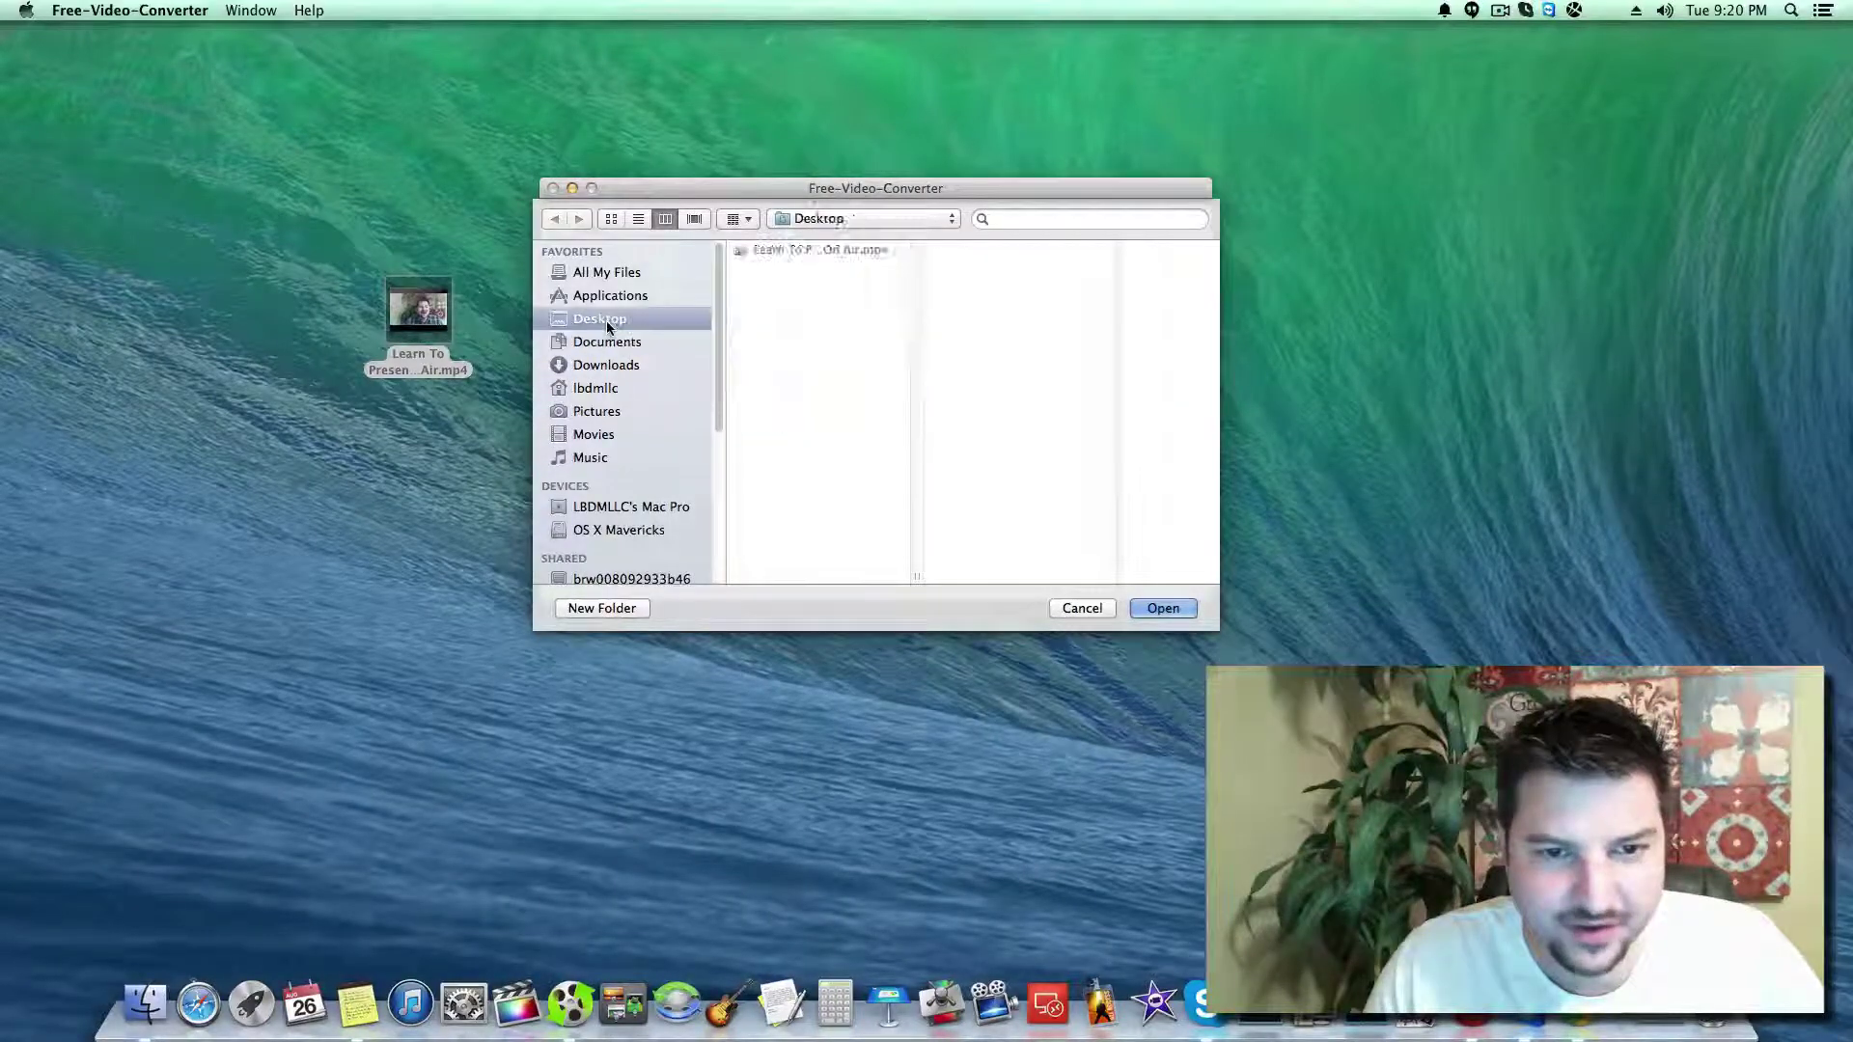
pyautogui.click(1161, 609)
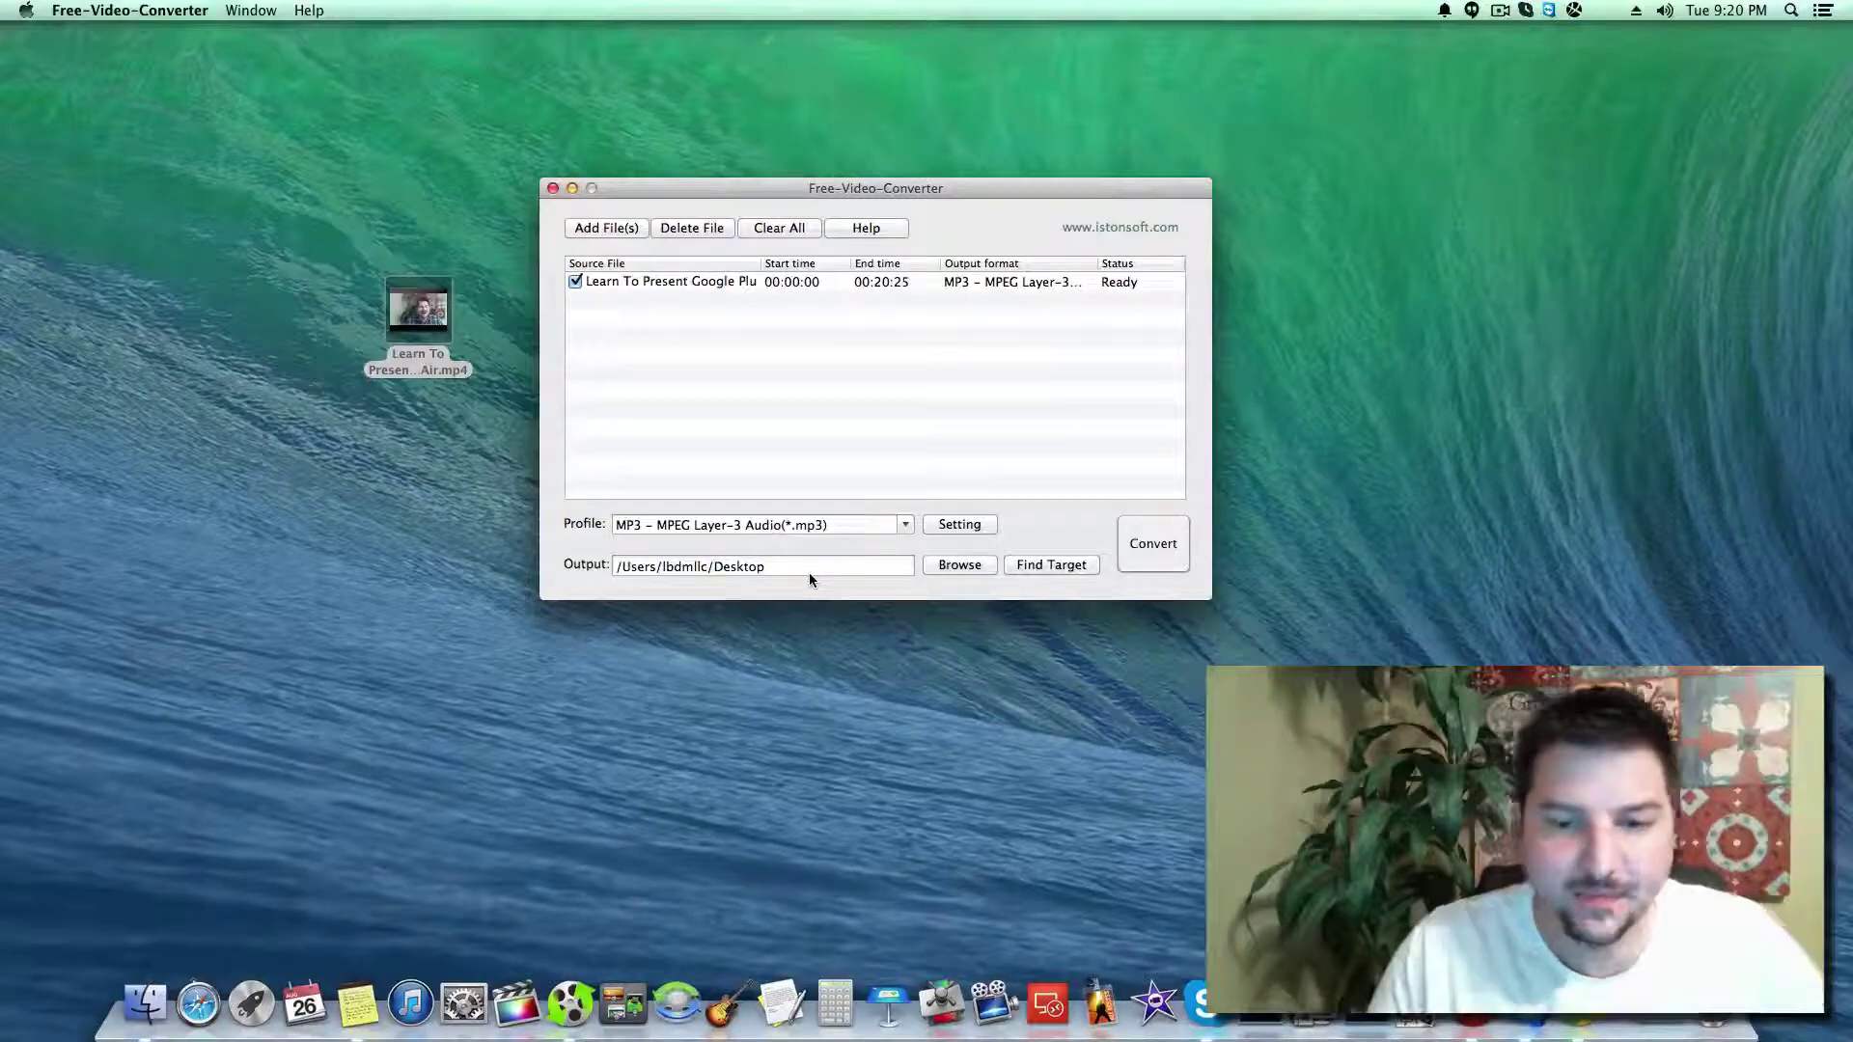
# - Convert the video to MP3 and reposition the new MP3 icon on the desktop
pyautogui.click(1164, 552)
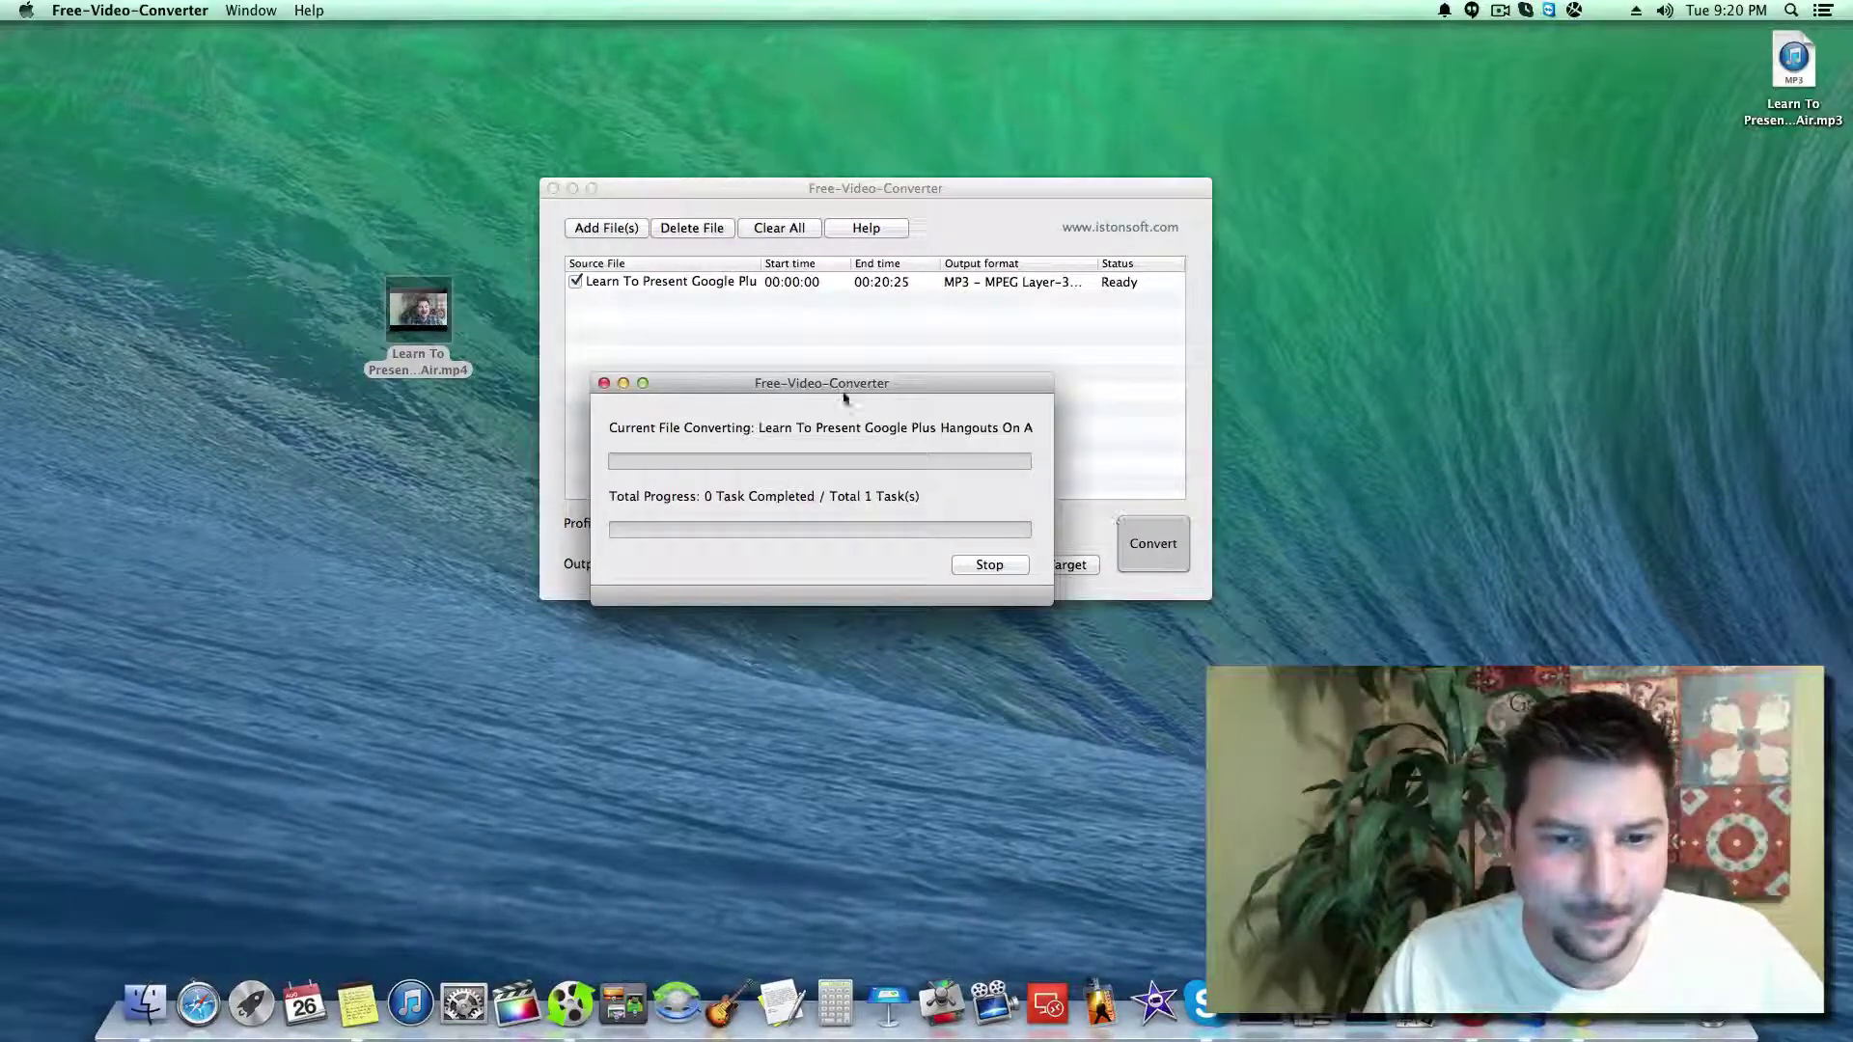
pyautogui.moveTo(844, 395); pyautogui.dragTo(863, 633)
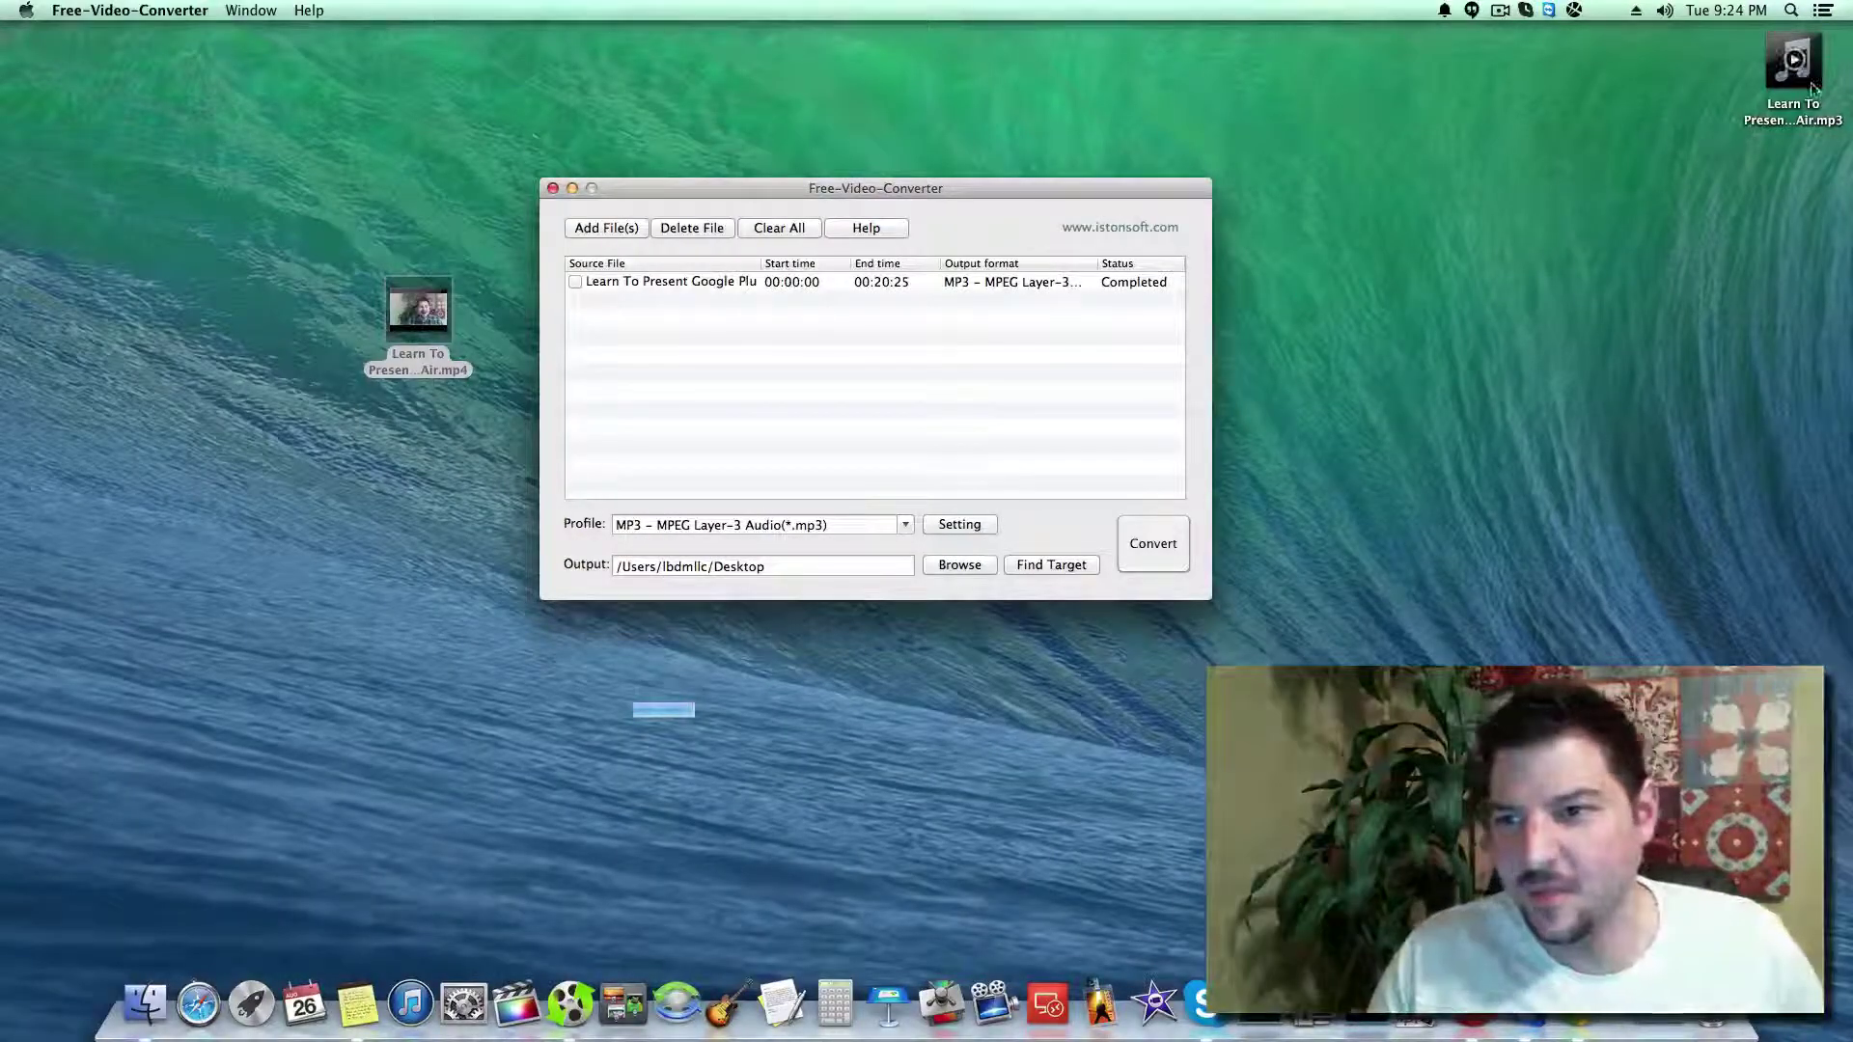
pyautogui.moveTo(1793, 64); pyautogui.dragTo(1508, 130)
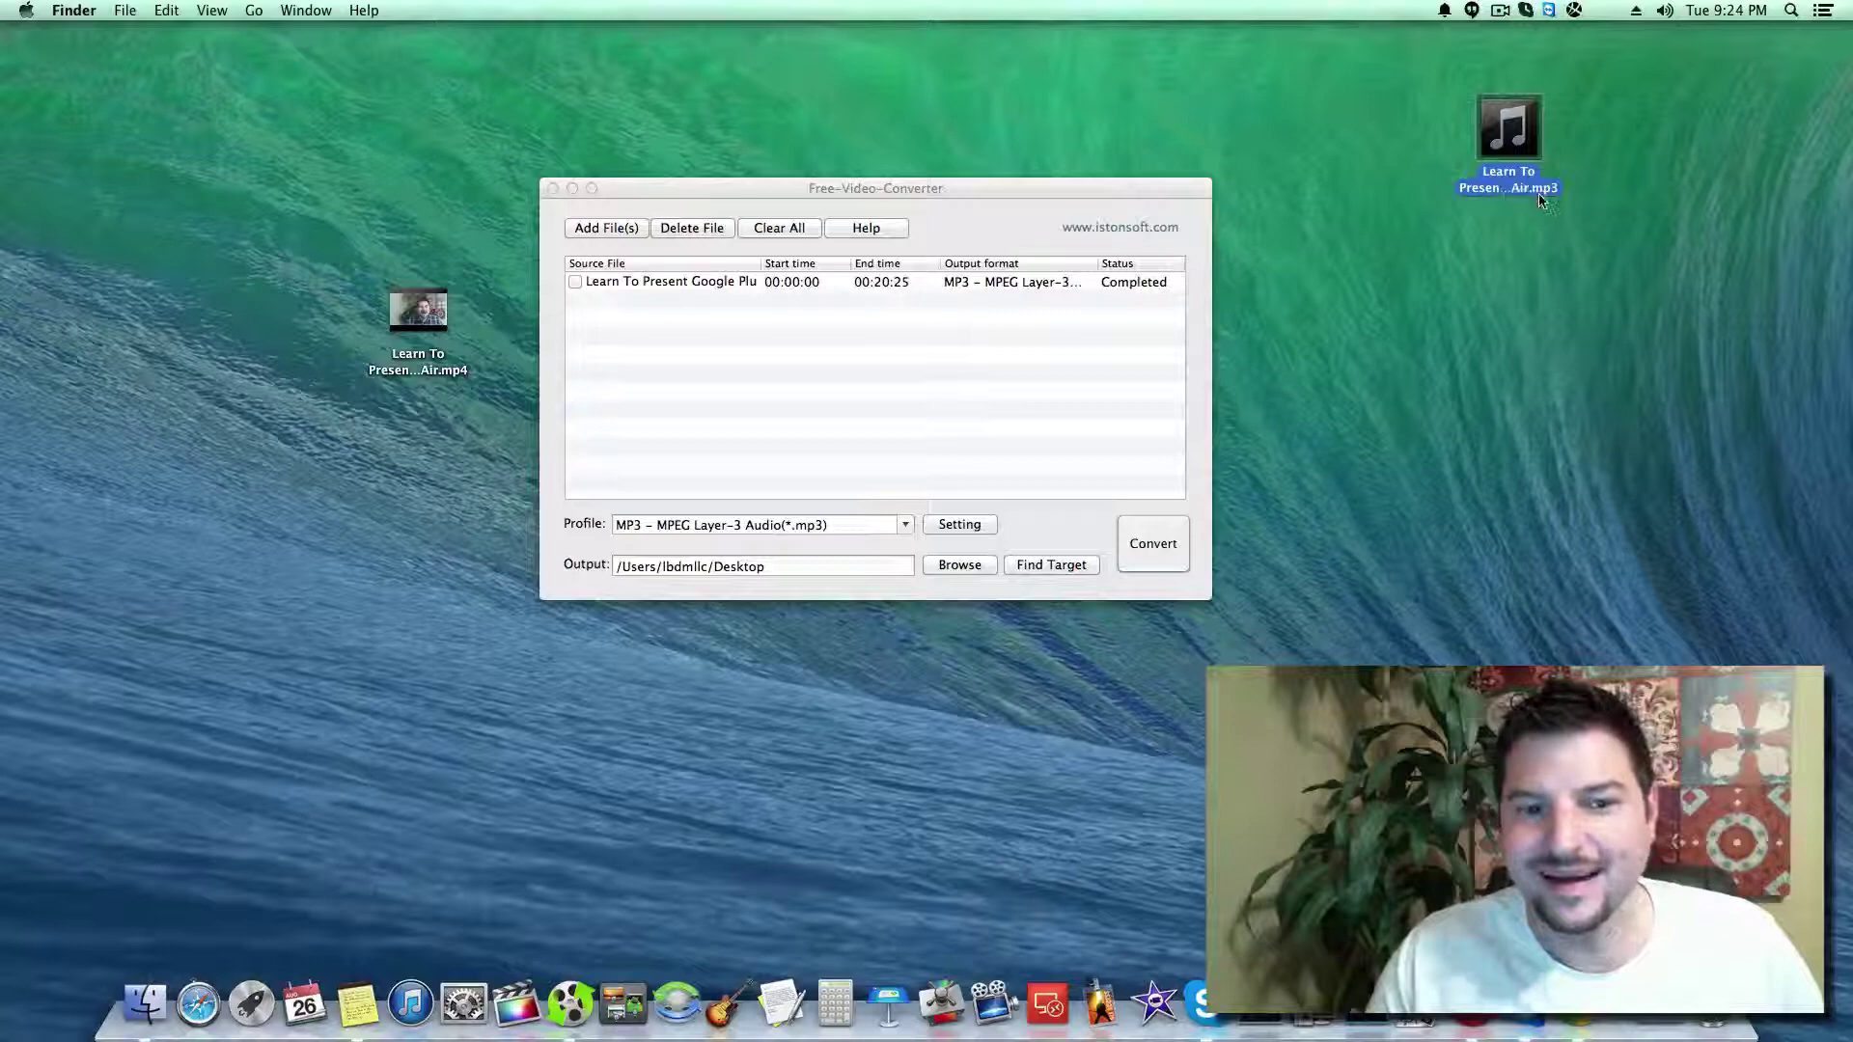
# - Rearrange the MP4 and MP3 icons and the converter window on the desktop
pyautogui.click(408, 365)
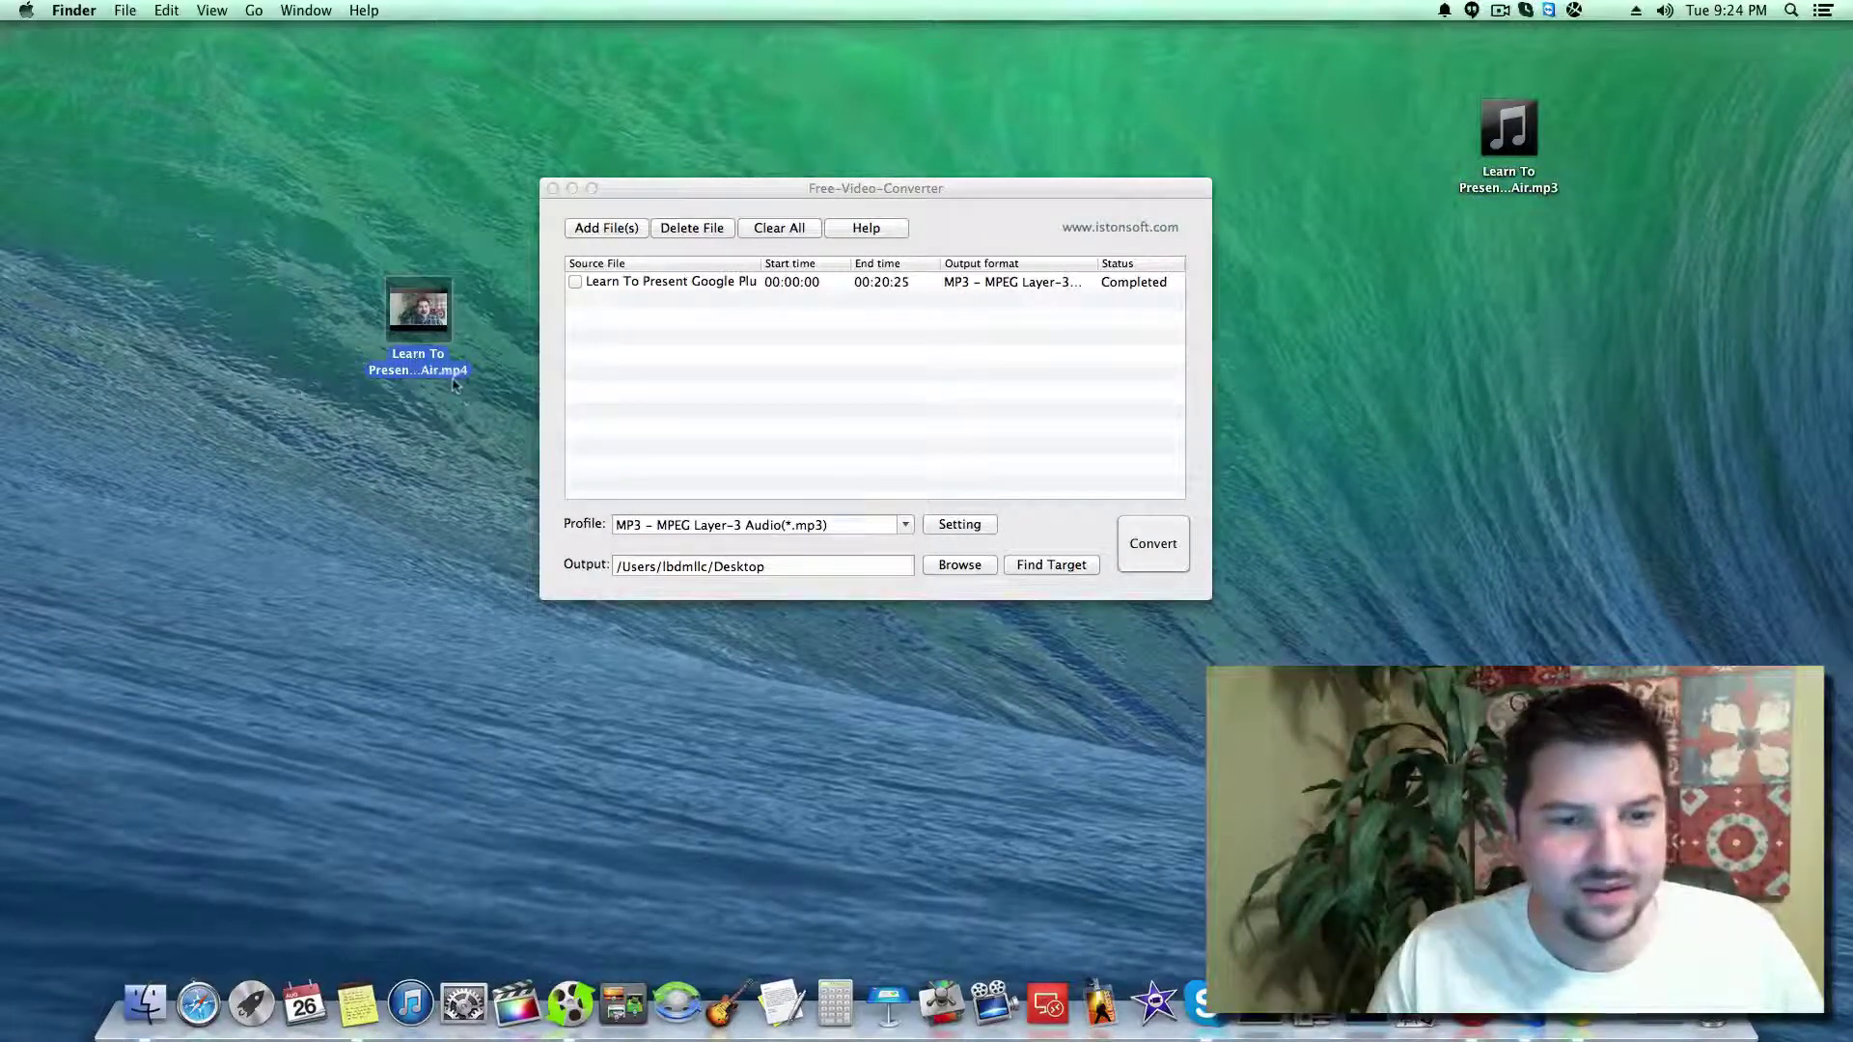
pyautogui.moveTo(901, 188); pyautogui.dragTo(902, 165)
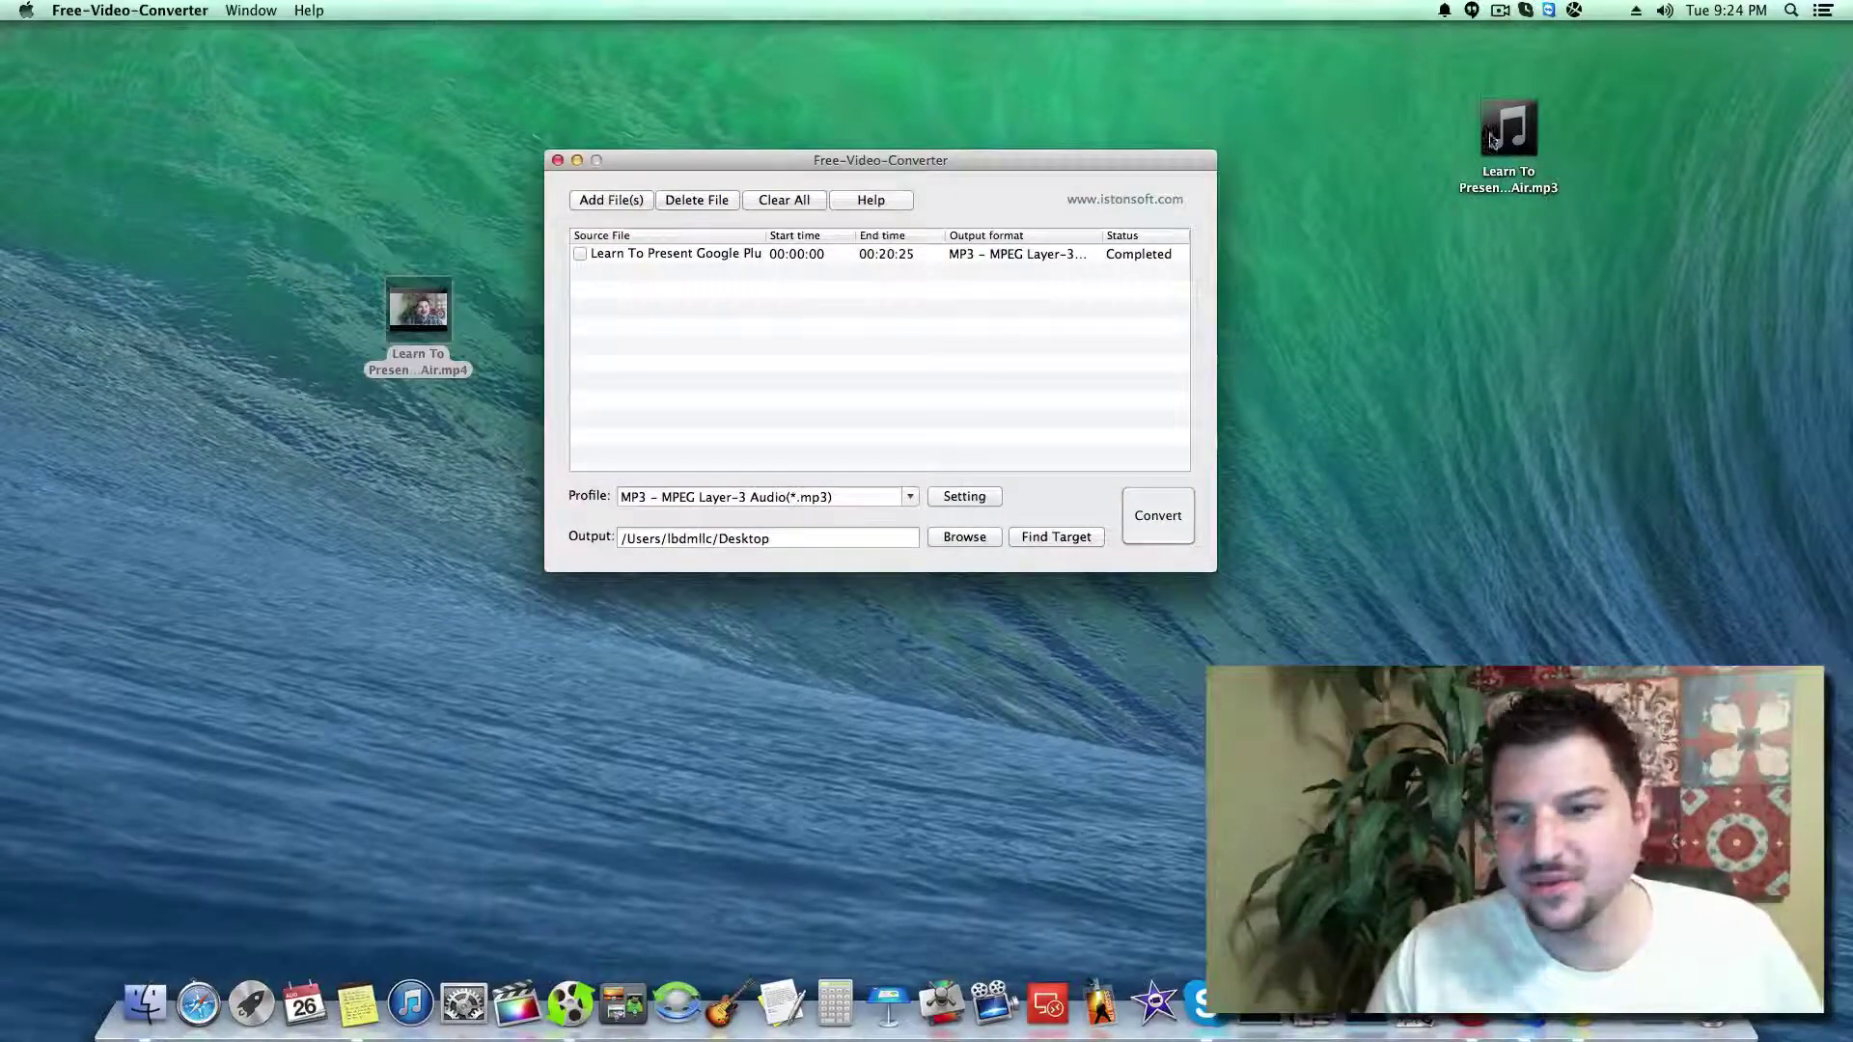
pyautogui.moveTo(1492, 140); pyautogui.dragTo(1465, 212)
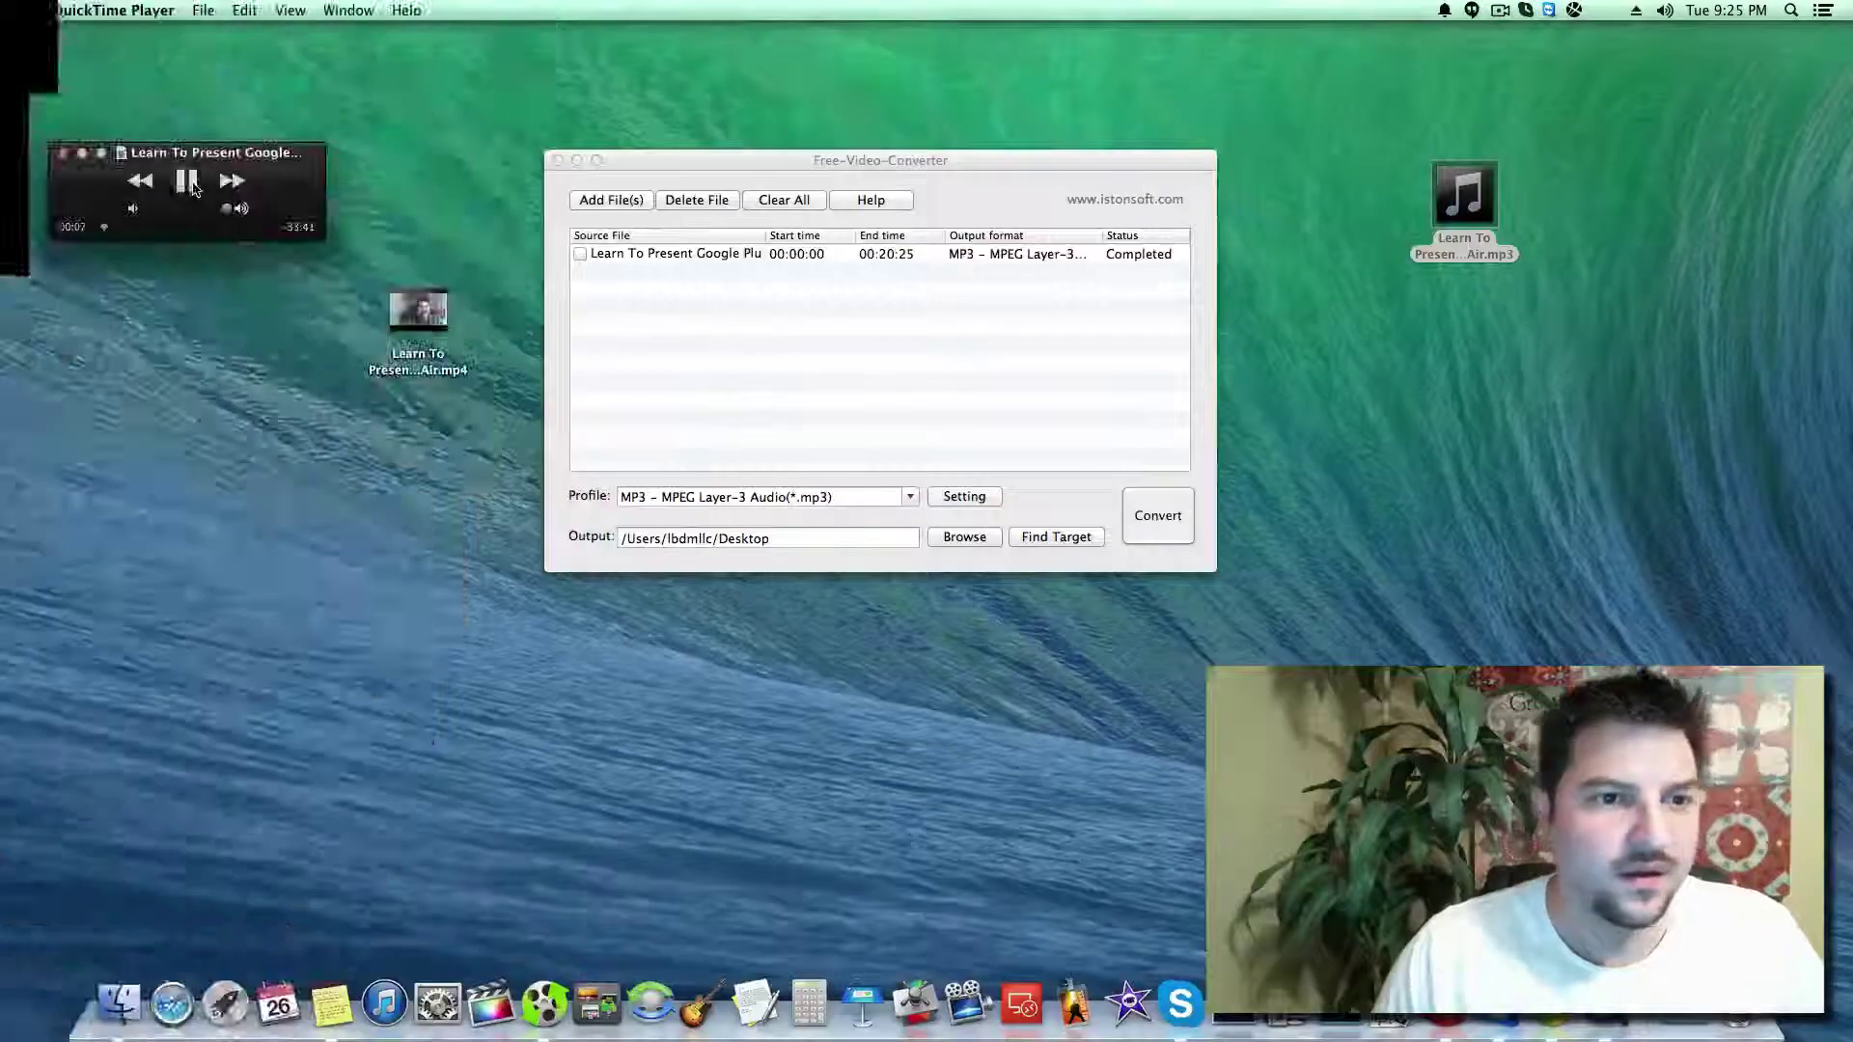
# - Pause the MP3 in QuickTime at 00:08 and view its name and Desktop location
pyautogui.click(186, 181)
pyautogui.moveTo(219, 155); pyautogui.dragTo(949, 675)
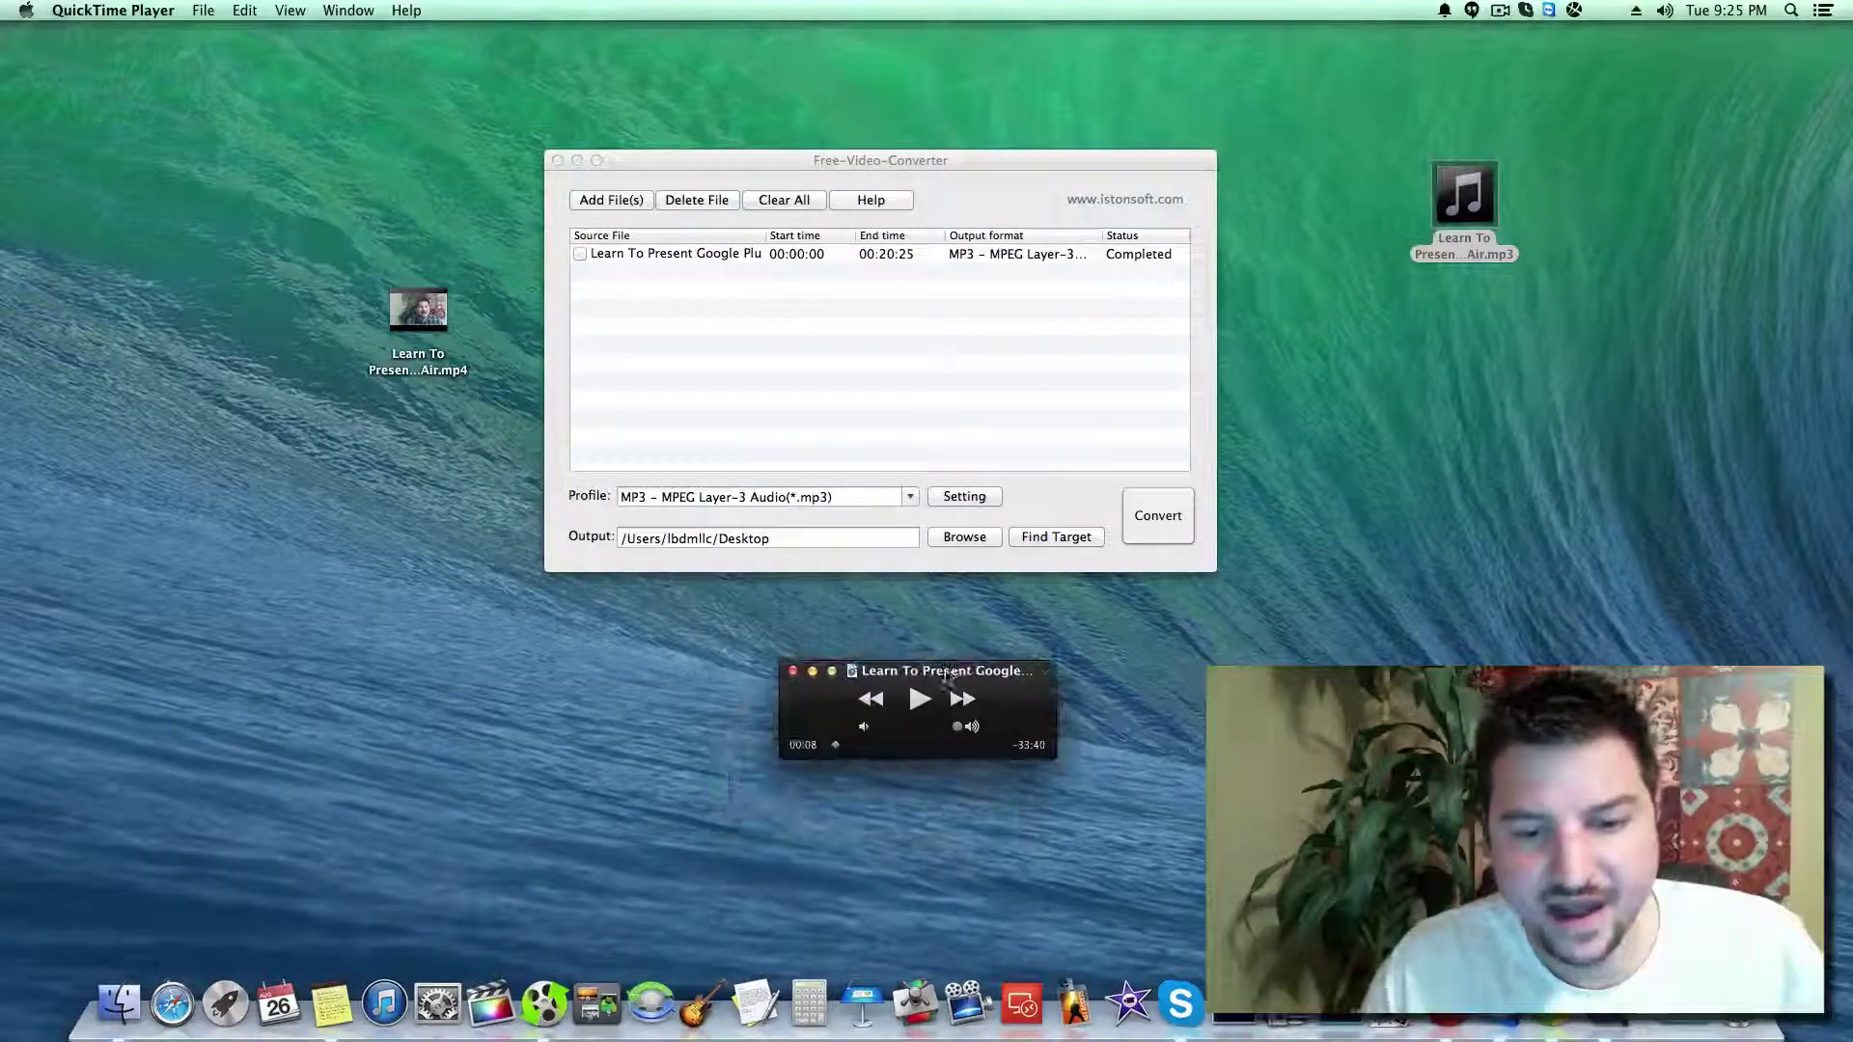
pyautogui.click(949, 672)
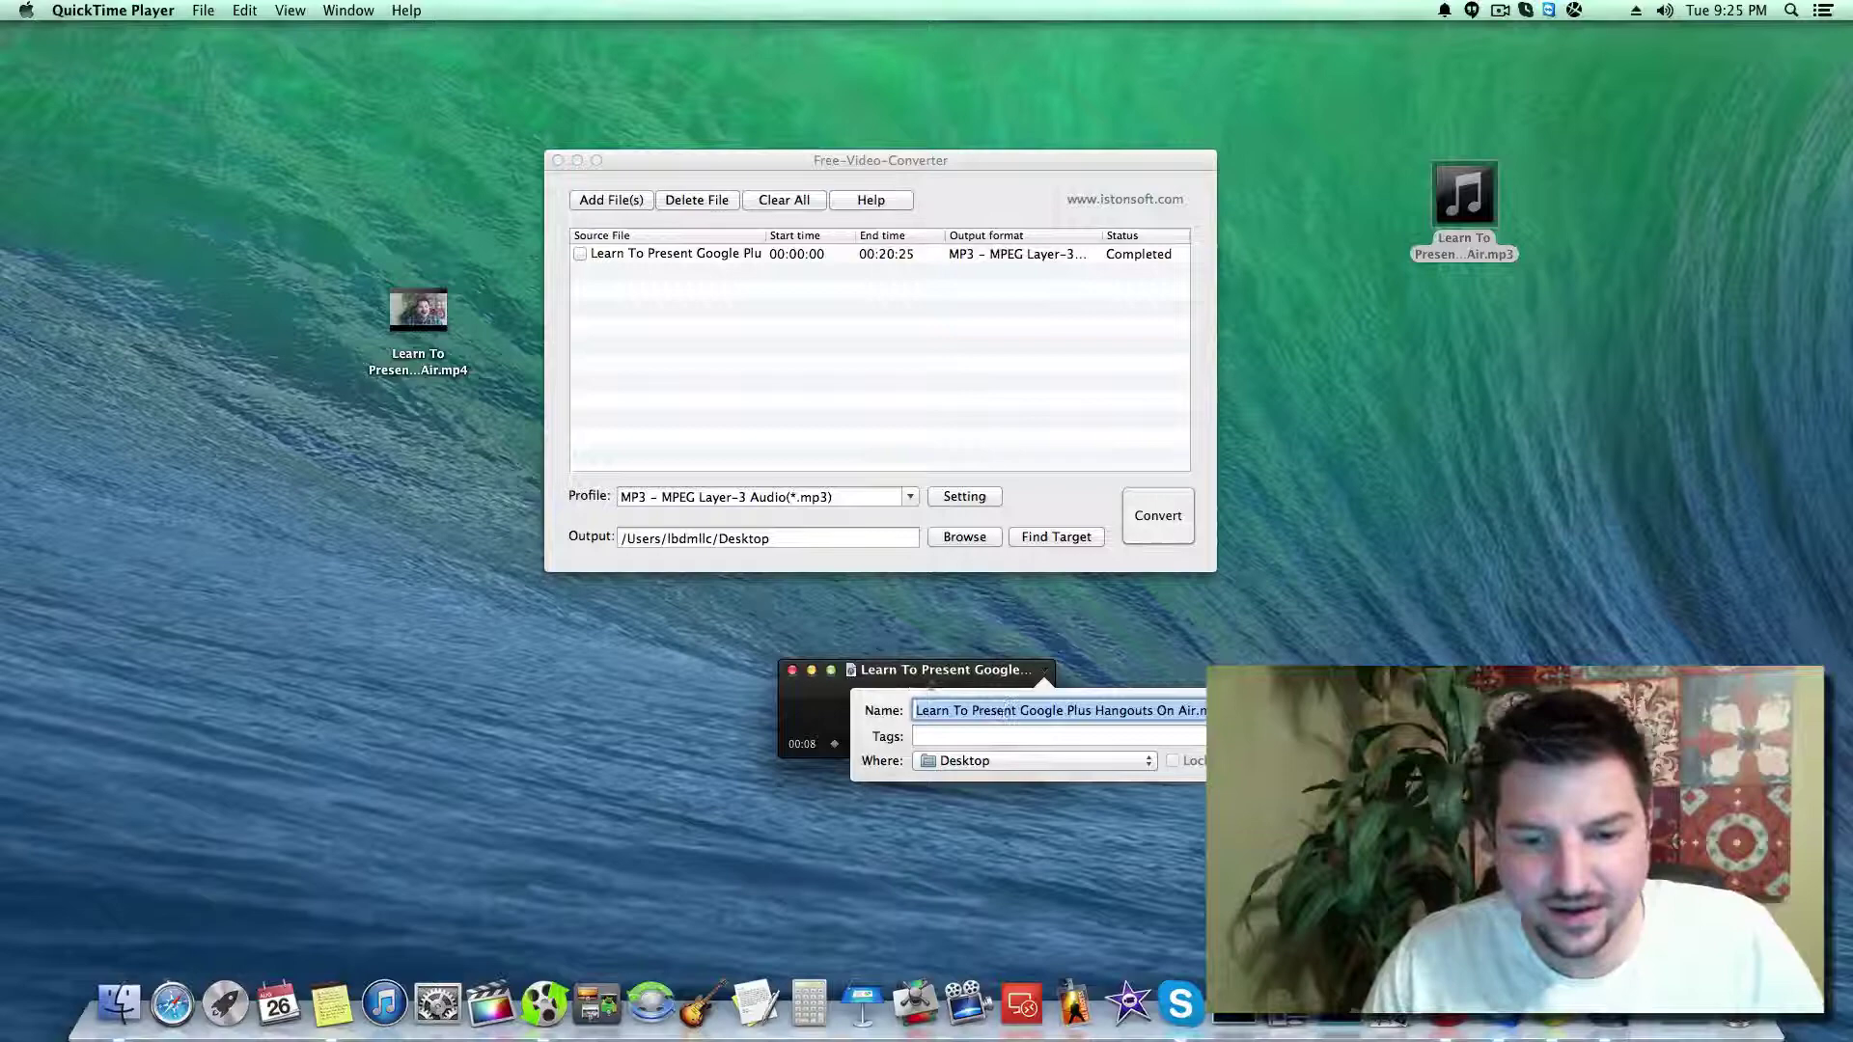
pyautogui.moveTo(970, 670); pyautogui.dragTo(1417, 533)
pyautogui.click(1417, 533)
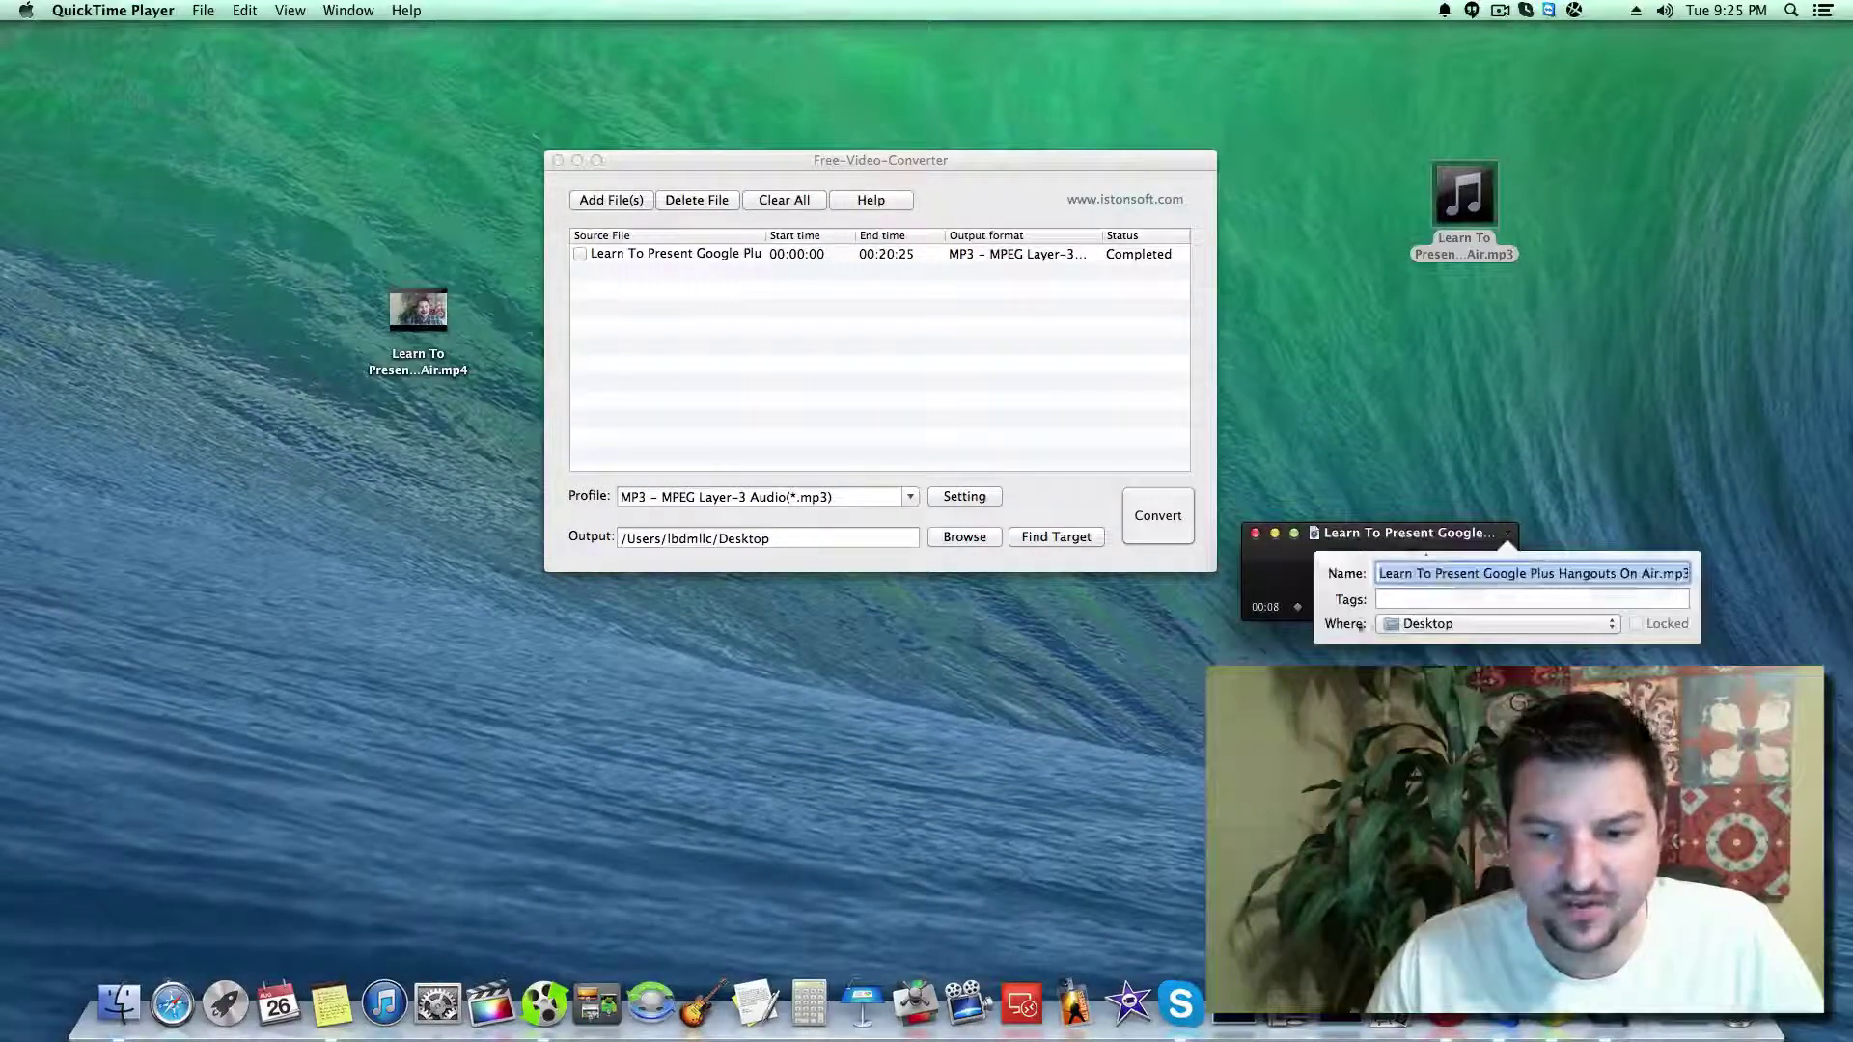
pyautogui.click(1467, 231)
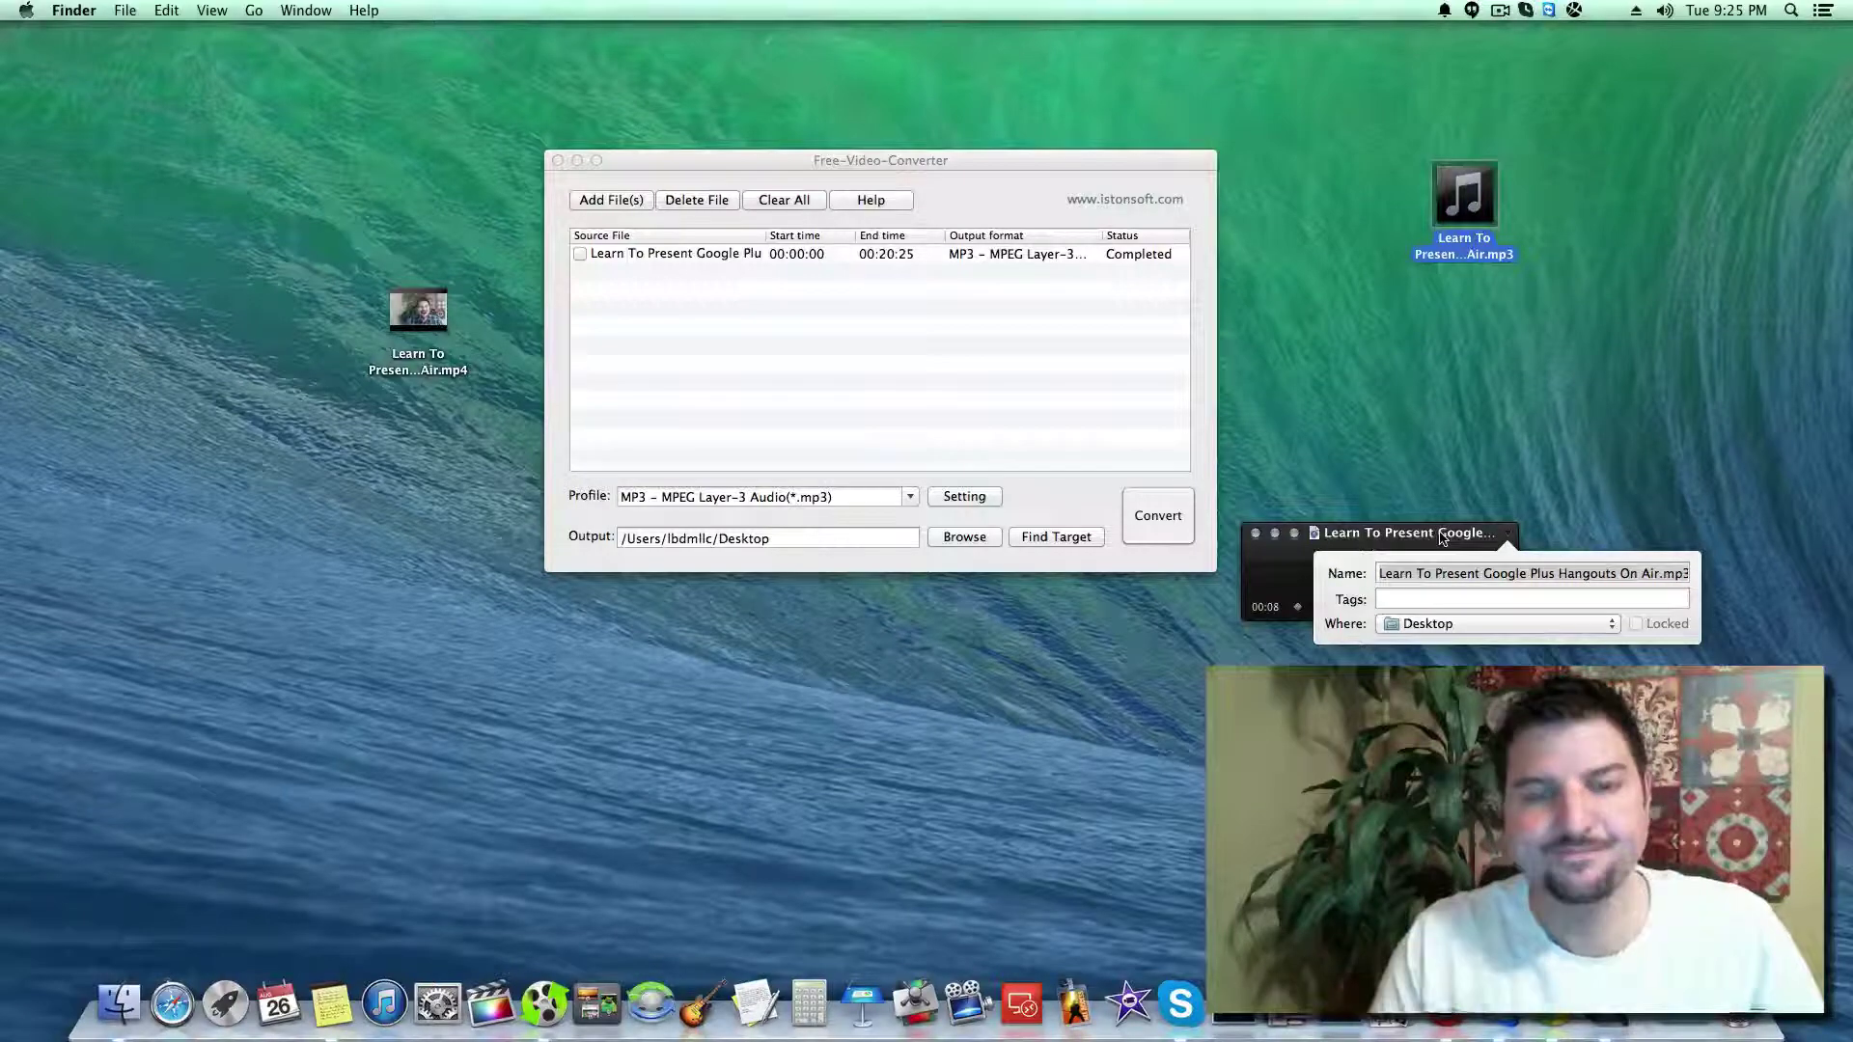